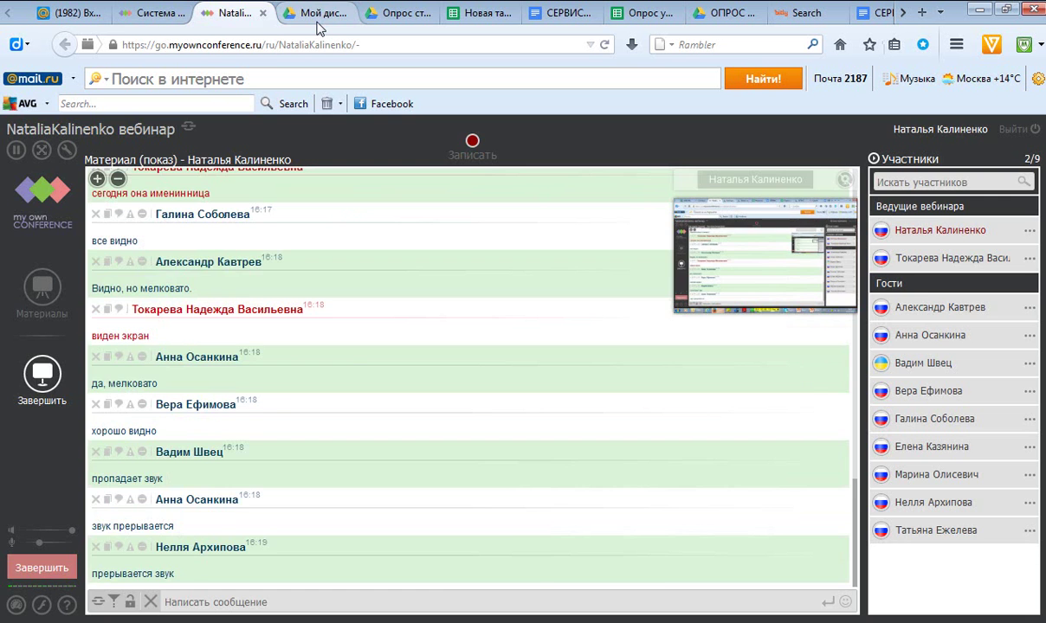
Switch from the webinar room to the Google Drive 'Мой диск' file list.
{"action": "left_click", "coordinate": [317, 24]}
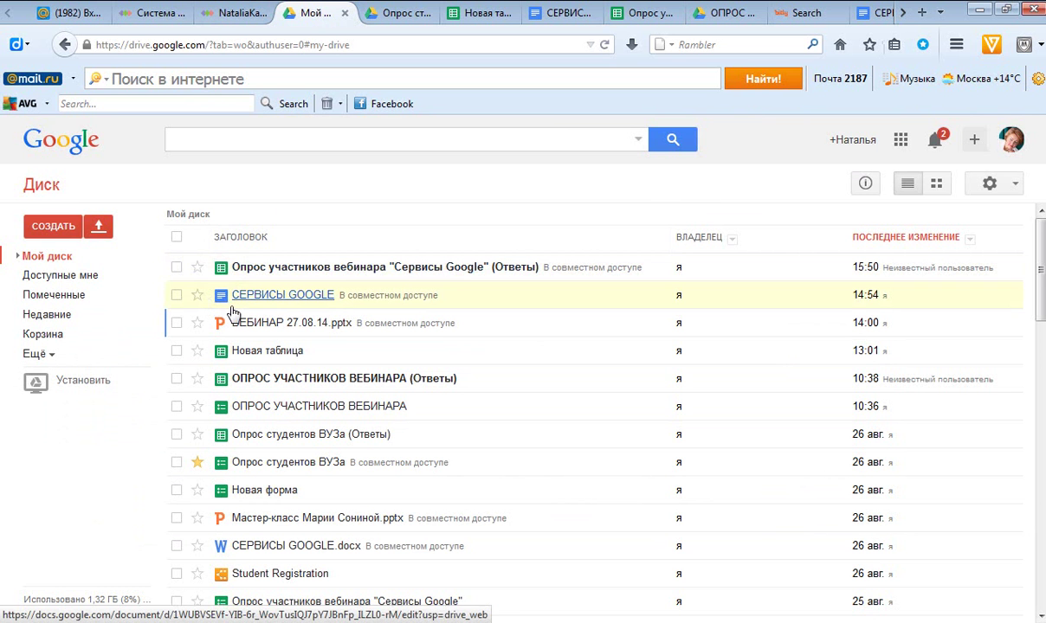
Open the СЕРВИСЫ GOOGLE document, then bring up the Опрос студентов ВУЗа form editor with 89 responses.
{"action": "left_click", "coordinate": [234, 310]}
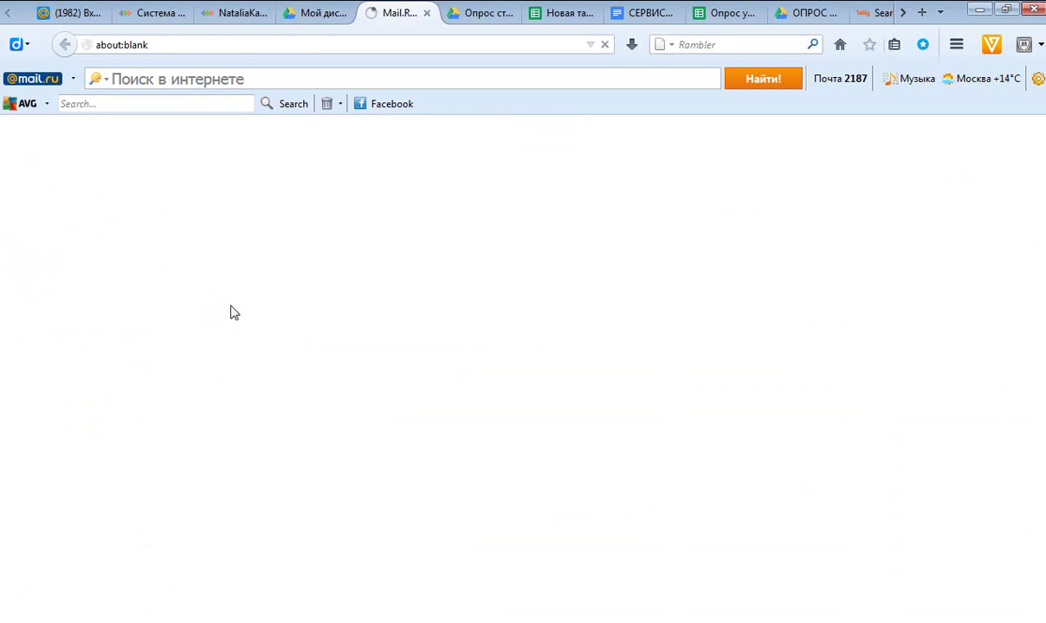
{"action": "left_click", "coordinate": [480, 15]}
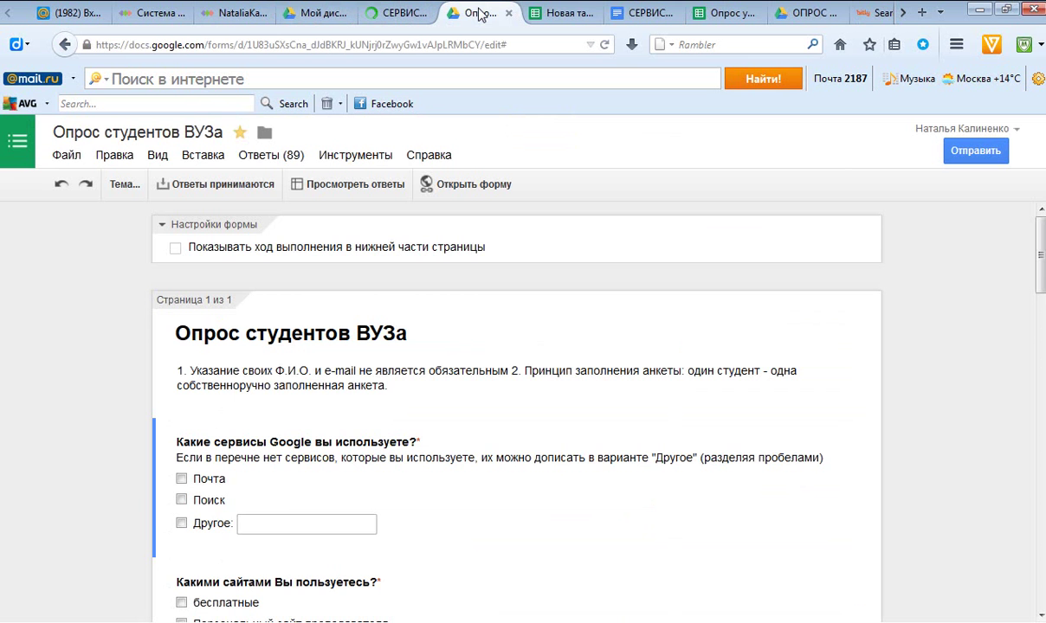
Show the response spreadsheet for the 'Сервисы Google' webinar survey, with its seven responses.
{"action": "left_click", "coordinate": [731, 14]}
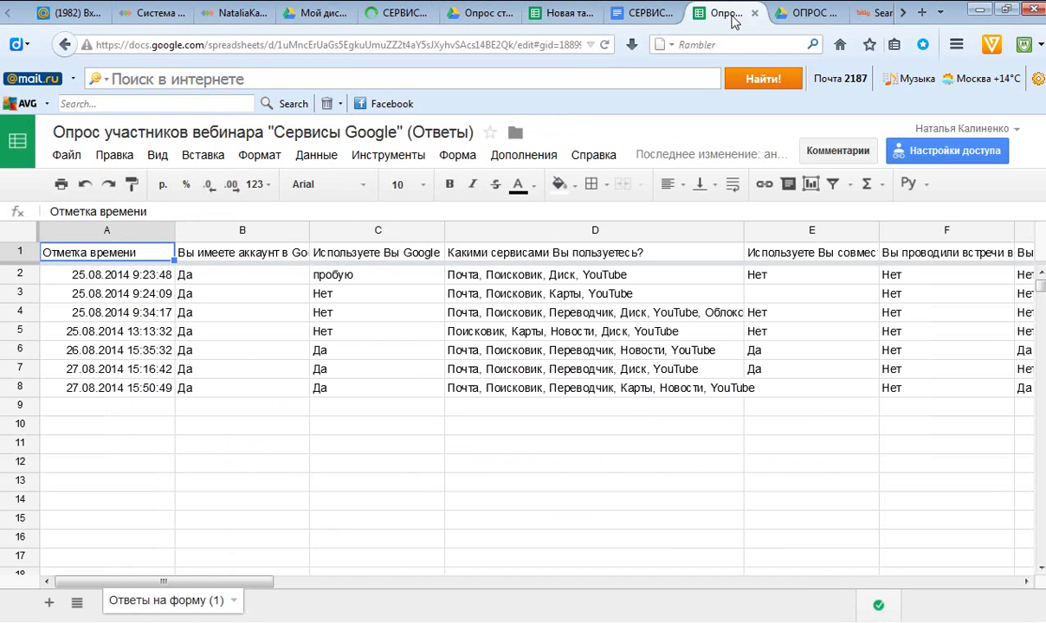
Select cell B7 in the survey responses and open the Форма menu for the linked form.
{"action": "left_click", "coordinate": [228, 368]}
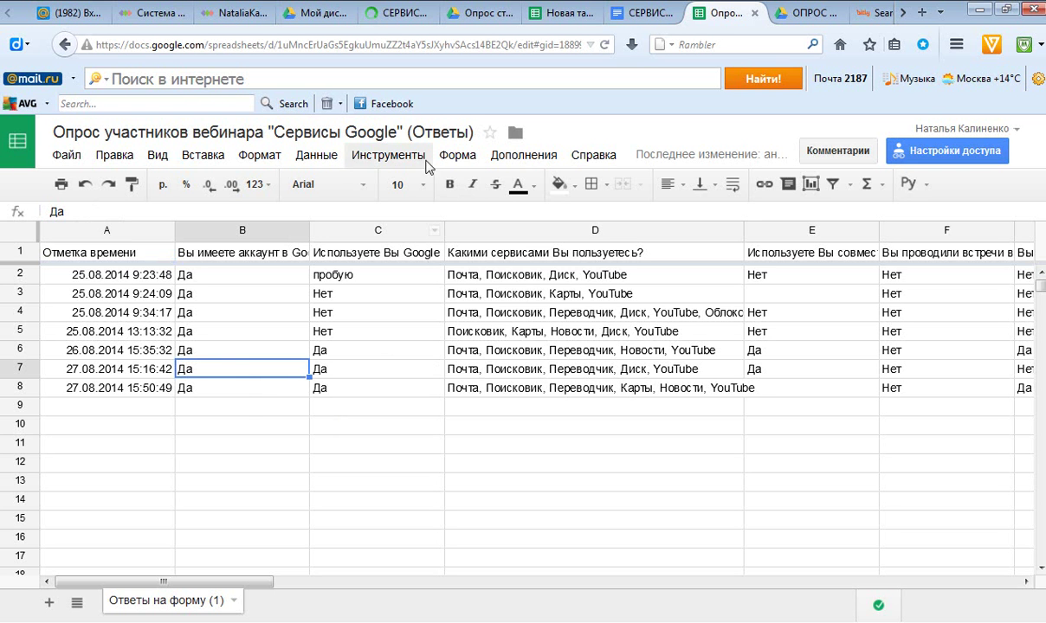
{"action": "left_click", "coordinate": [462, 156]}
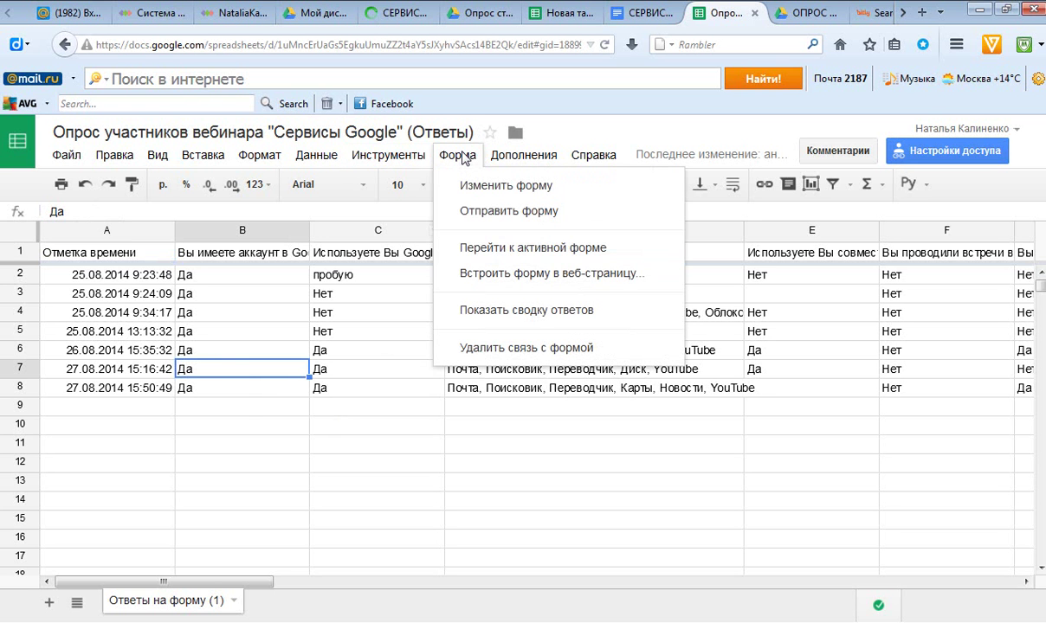
Review the response summary charts for the seven webinar survey answers, then return to My Drive.
{"action": "left_click", "coordinate": [509, 310]}
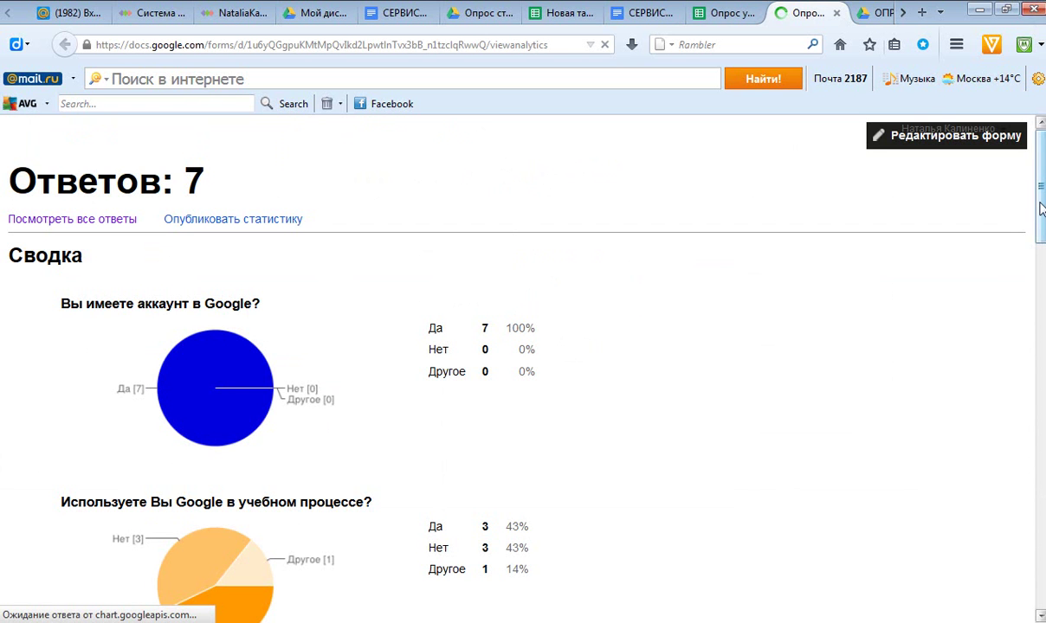
{"action": "scroll", "coordinate": [1043, 221], "scroll_direction": "down", "scroll_amount": 4}
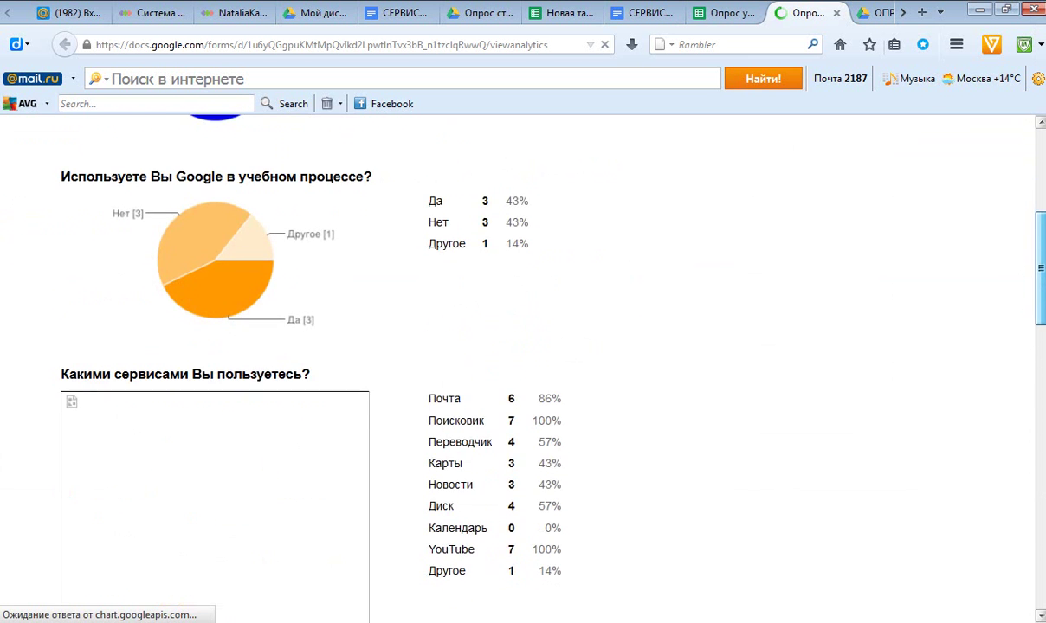
{"action": "scroll", "coordinate": [1042, 269], "scroll_direction": "down", "scroll_amount": 2}
{"action": "scroll", "coordinate": [1028, 232], "scroll_direction": "up", "scroll_amount": 5}
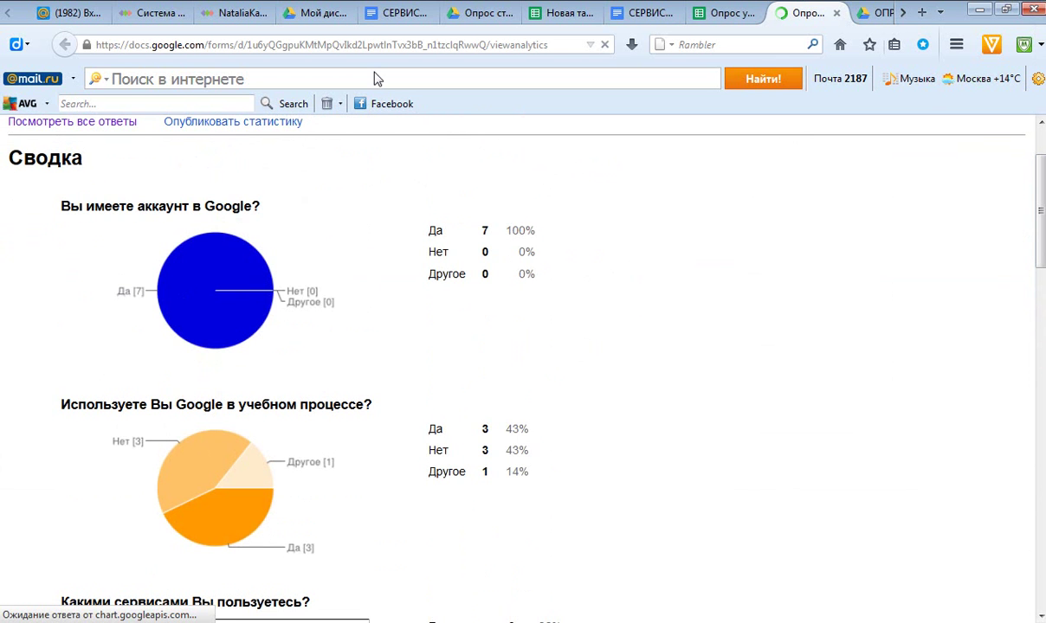
{"action": "left_click", "coordinate": [320, 15]}
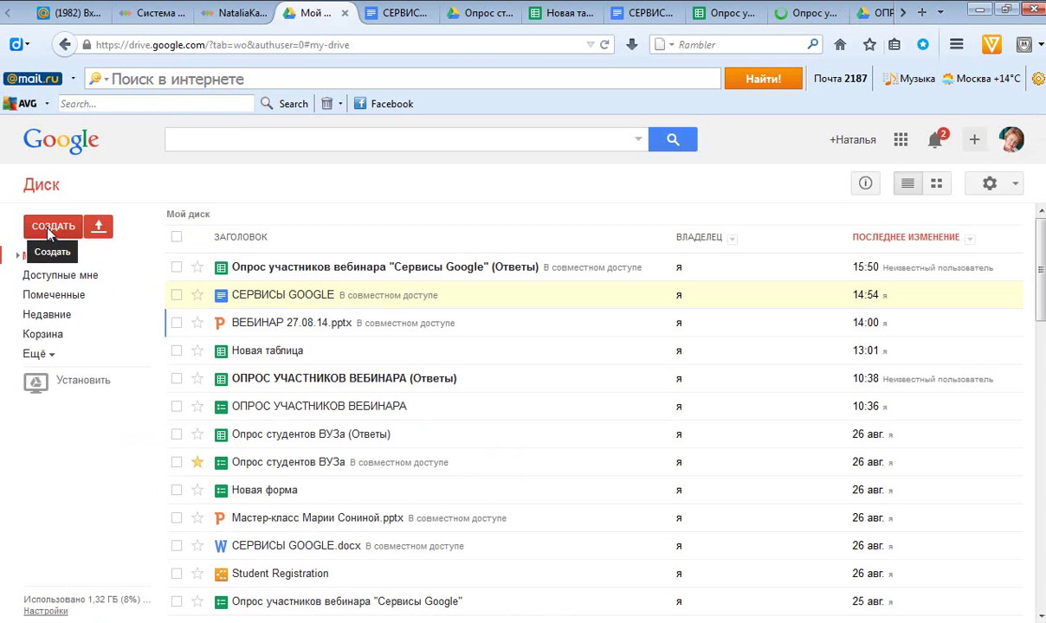
Open Google Drive's СОЗДАТЬ menu to list the new item types.
{"action": "left_click", "coordinate": [47, 232]}
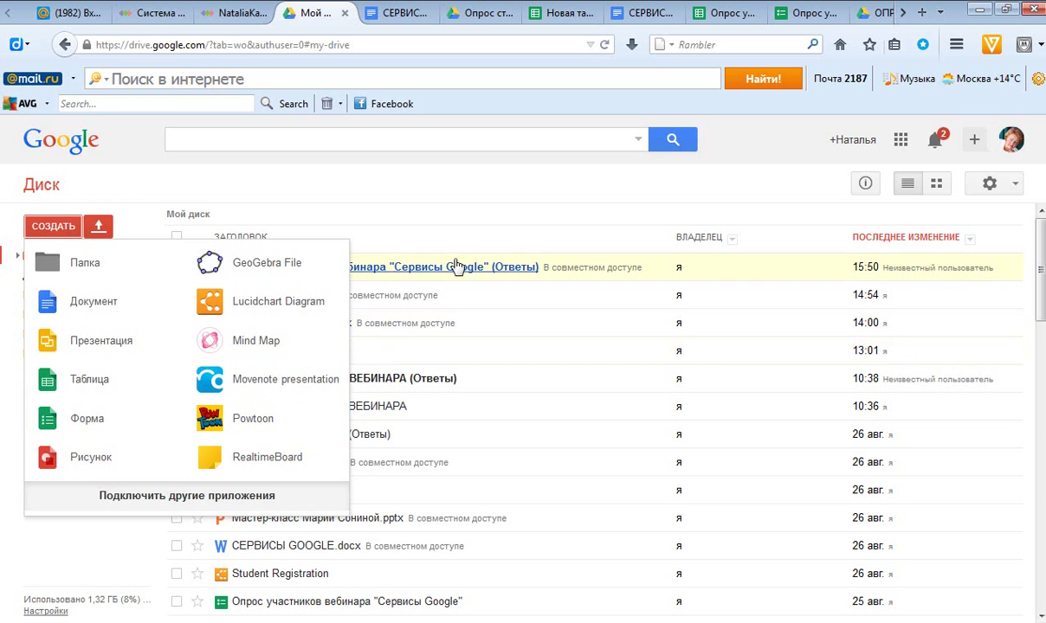
Dismiss the СОЗДАТЬ menu so the My Drive file list is visible again.
{"action": "left_click", "coordinate": [461, 186]}
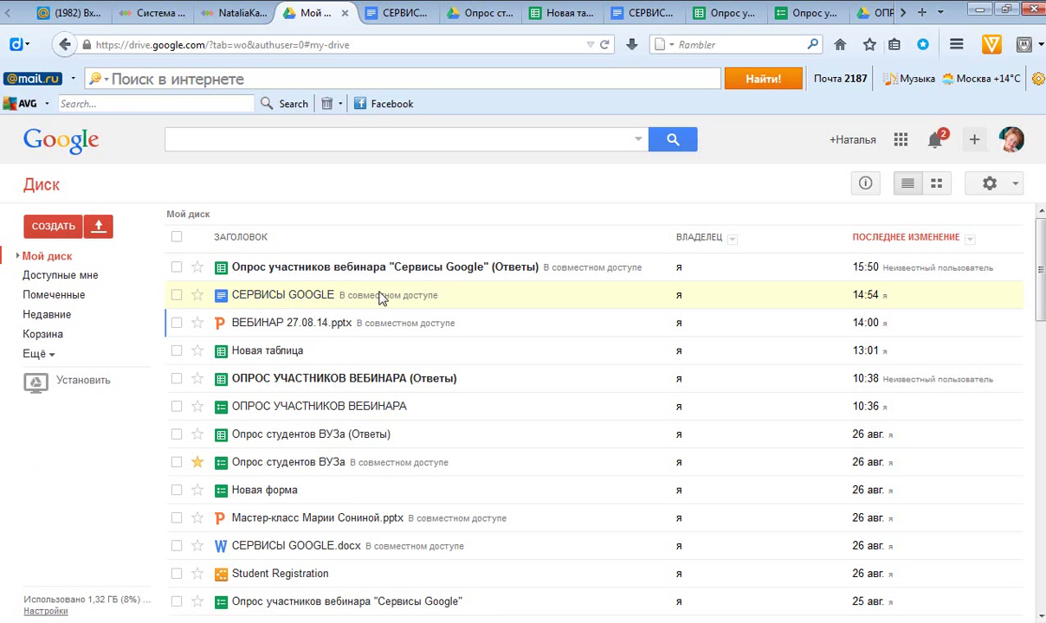
Check the webinar room's shared screen, then switch to the СЕРВИСЫ GOOGLE document.
{"action": "left_click", "coordinate": [233, 13]}
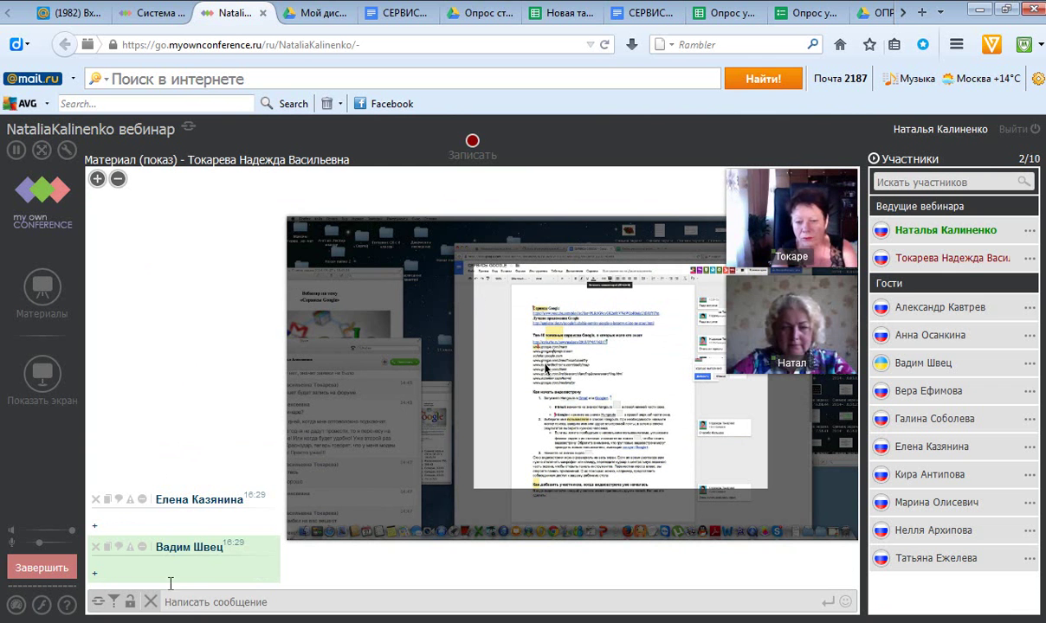
{"action": "left_click", "coordinate": [398, 14]}
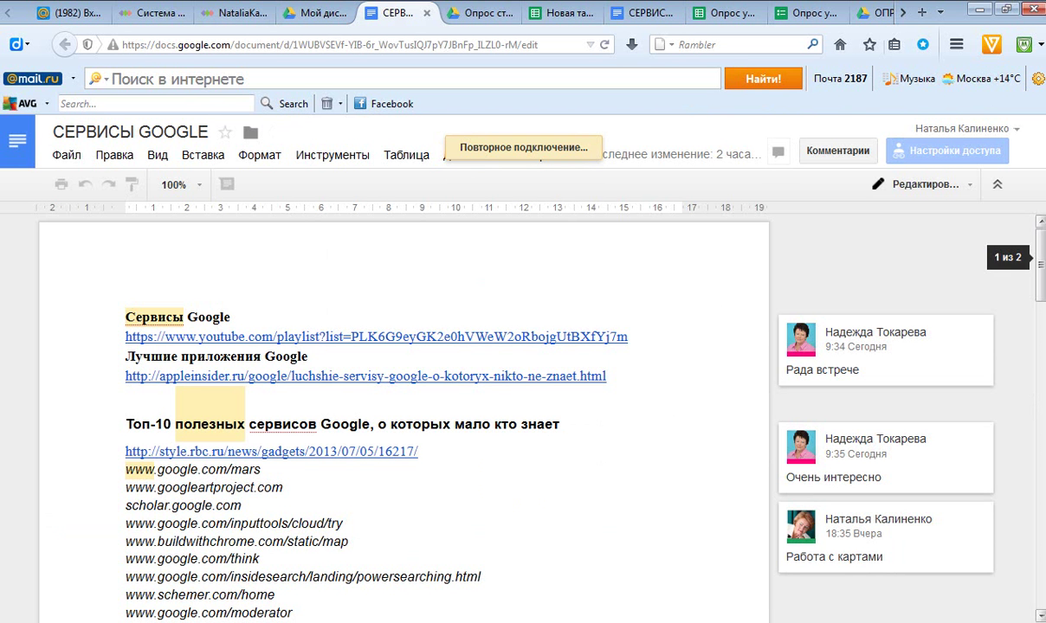
Bring the 'Как начать видеовстречу' Hangouts guide into view, then go back to the webinar room.
{"action": "left_click", "coordinate": [1043, 433]}
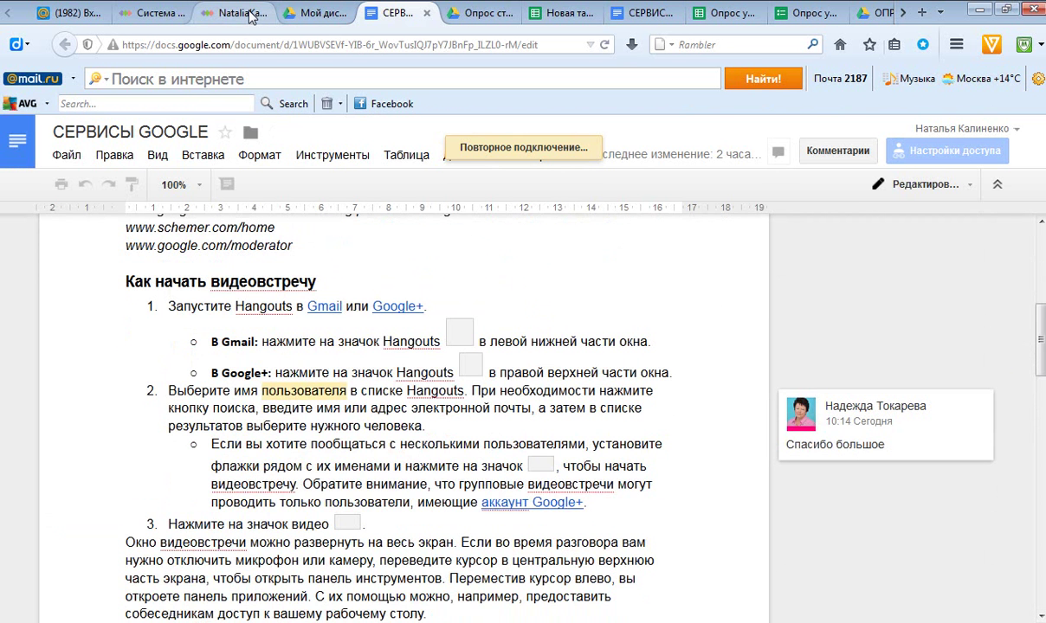
{"action": "left_click", "coordinate": [238, 13]}
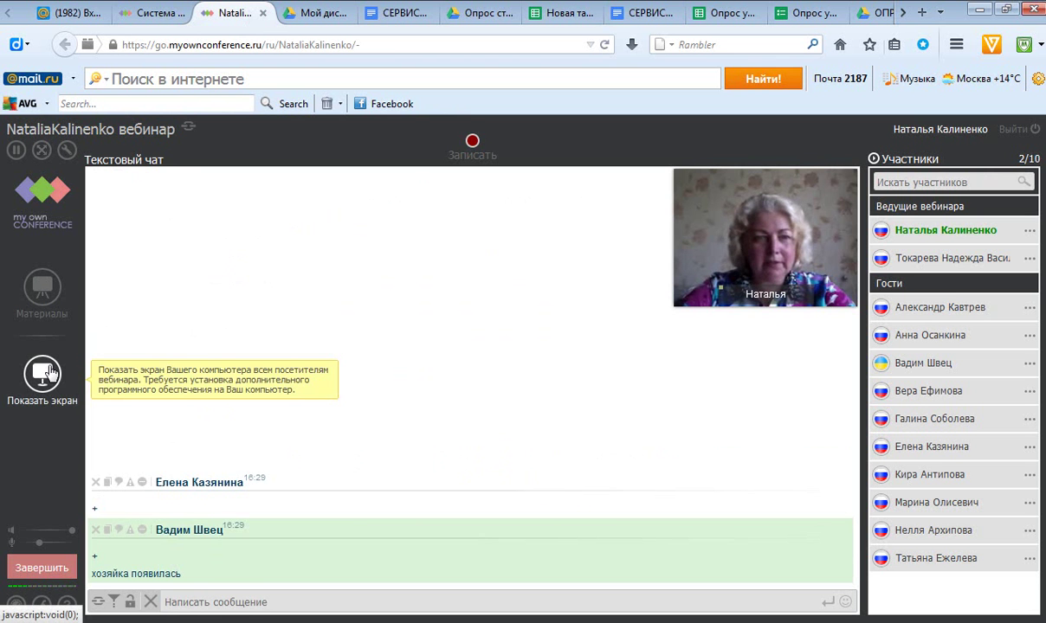
Share the computer screen with webinar attendees, then switch to the СЕРВИСЫ GOOGLE document.
{"action": "left_click", "coordinate": [49, 371]}
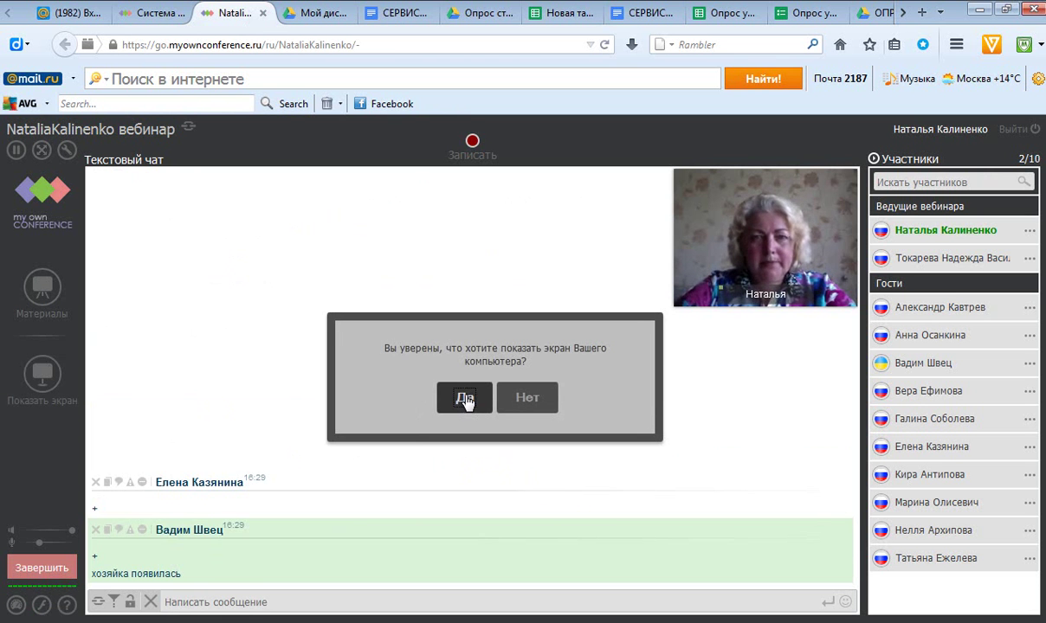
{"action": "left_click", "coordinate": [465, 398]}
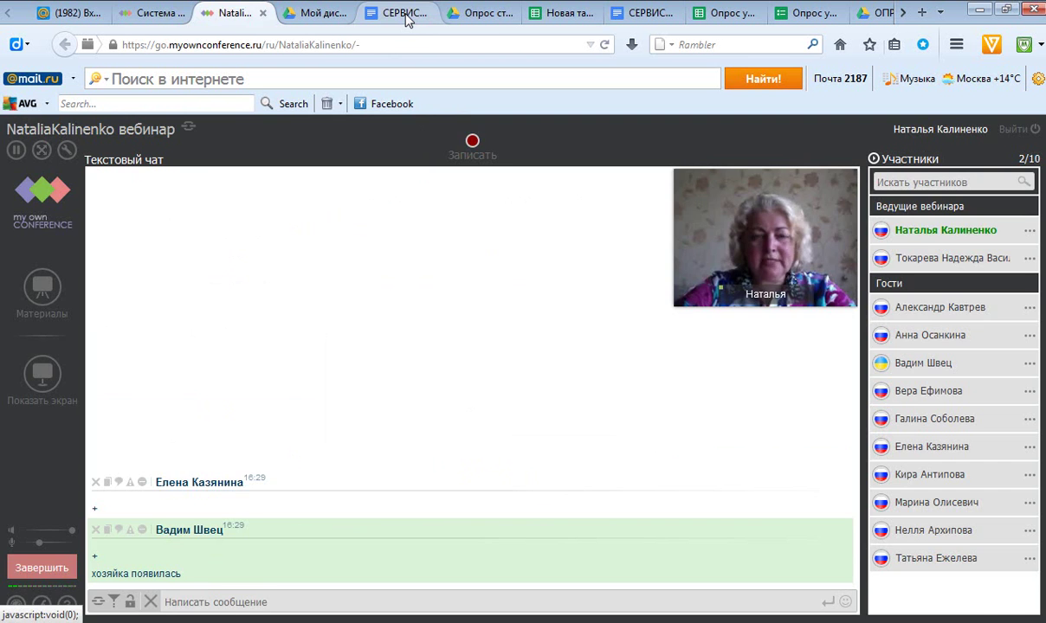
{"action": "left_click", "coordinate": [407, 15]}
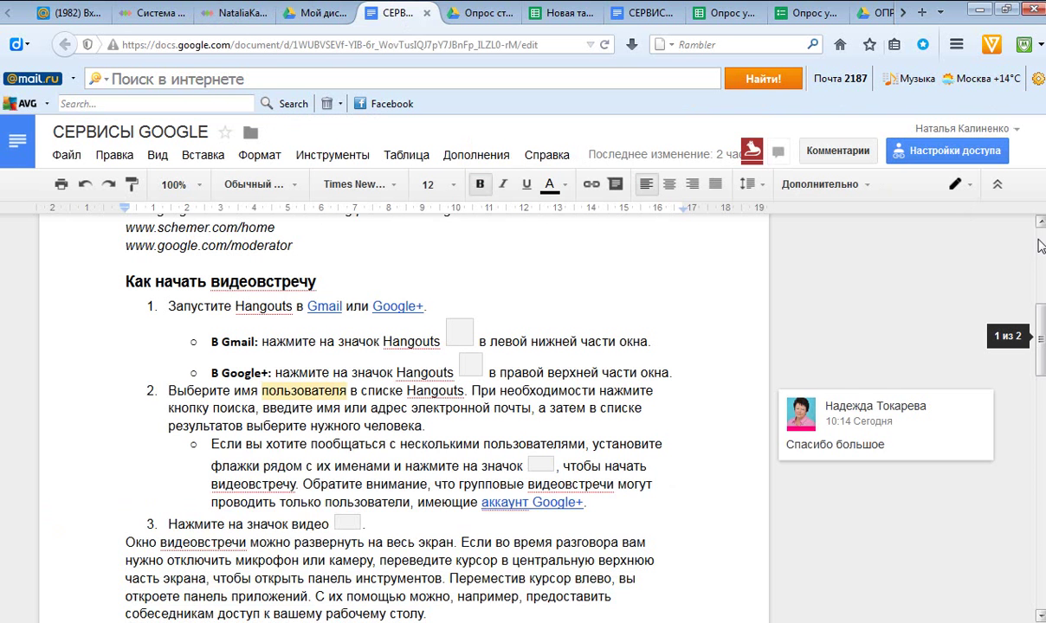
Scroll to the top of СЕРВИСЫ GOOGLE, showing the Топ-10 list and collaborators' name labels.
{"action": "scroll", "coordinate": [1040, 246], "scroll_direction": "up", "scroll_amount": 5}
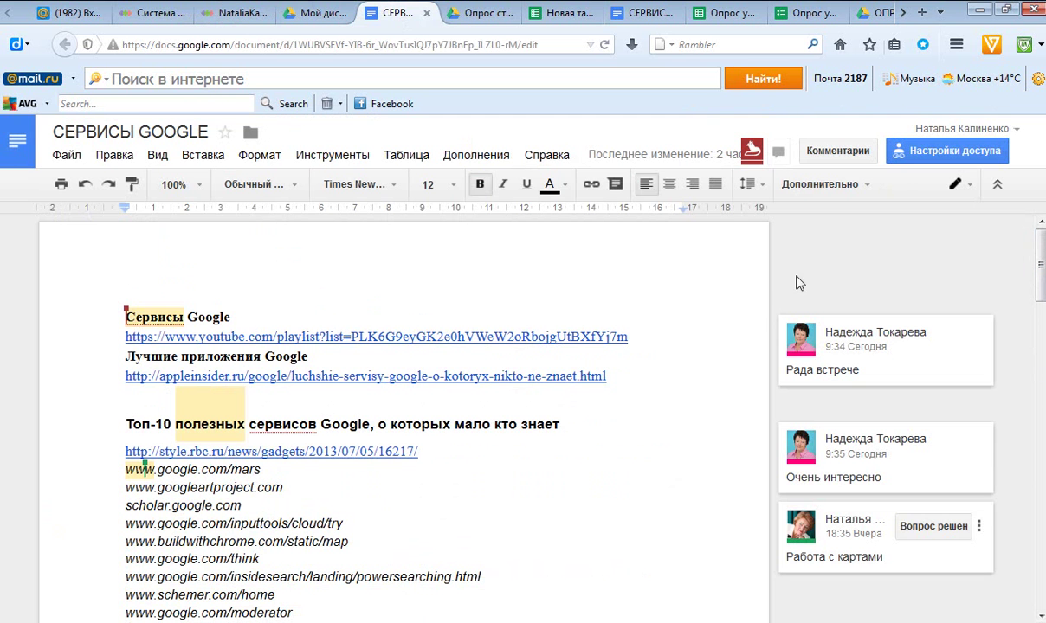
{"action": "mouse_move", "coordinate": [124, 317]}
{"action": "mouse_move", "coordinate": [144, 464]}
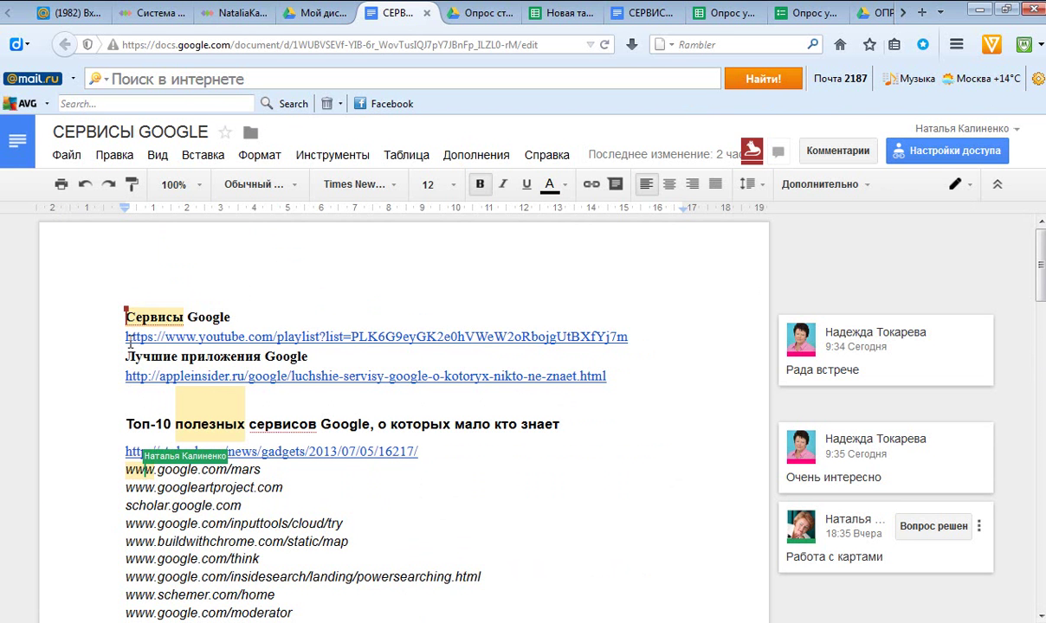
{"action": "mouse_move", "coordinate": [126, 318]}
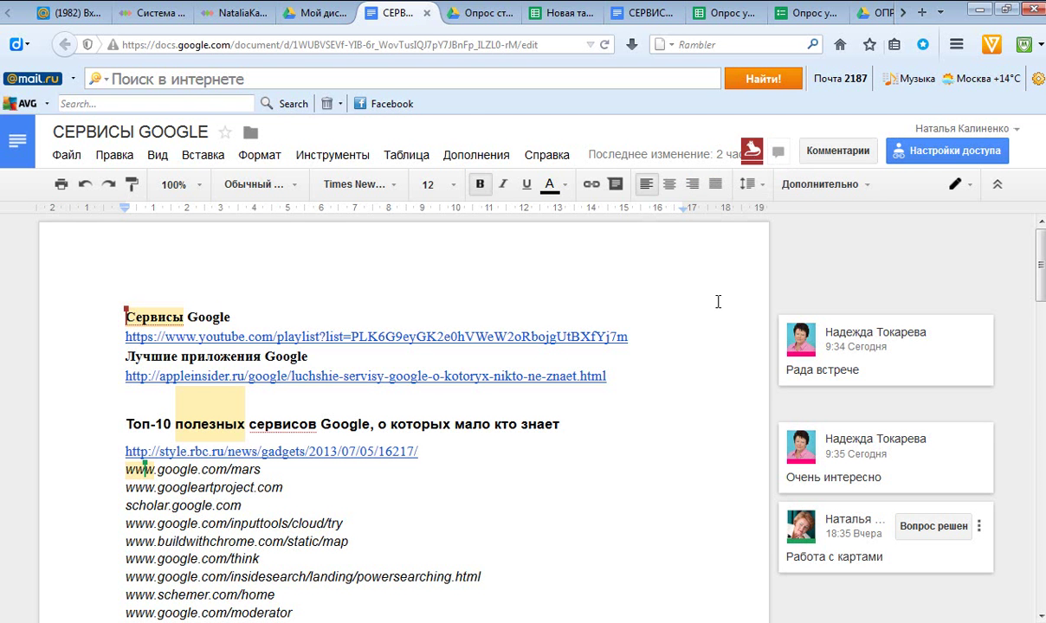
{"action": "left_click", "coordinate": [931, 153]}
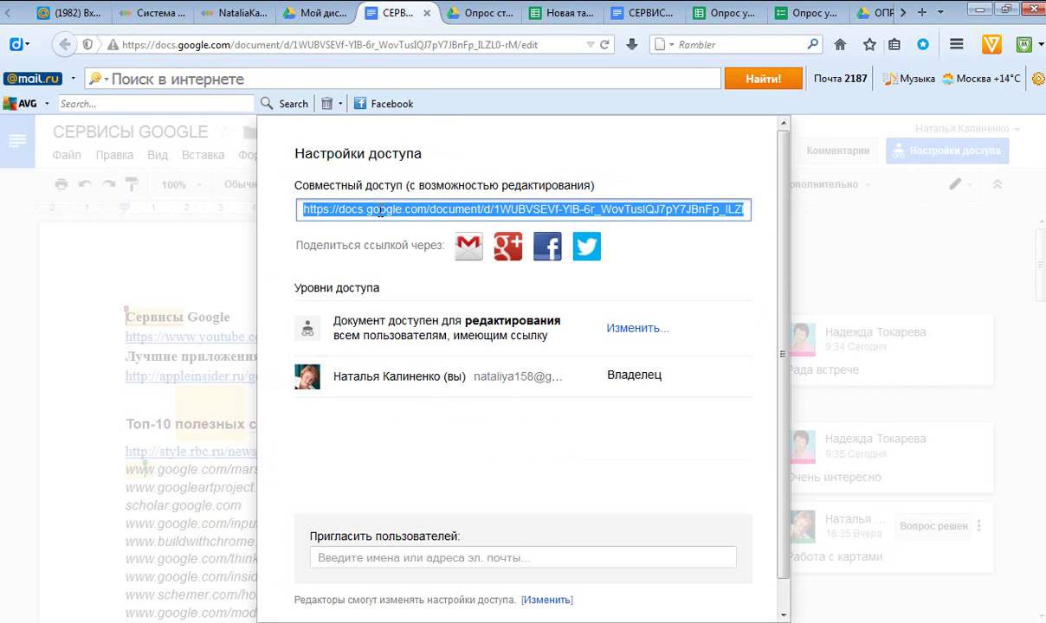
{"action": "left_click", "coordinate": [784, 611]}
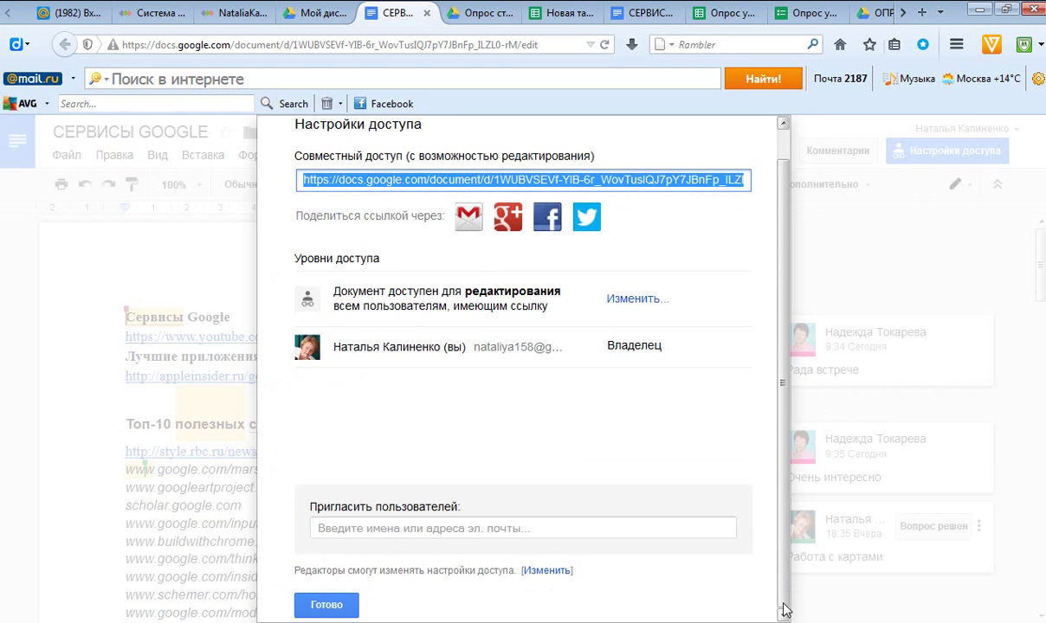
{"action": "left_click", "coordinate": [326, 605]}
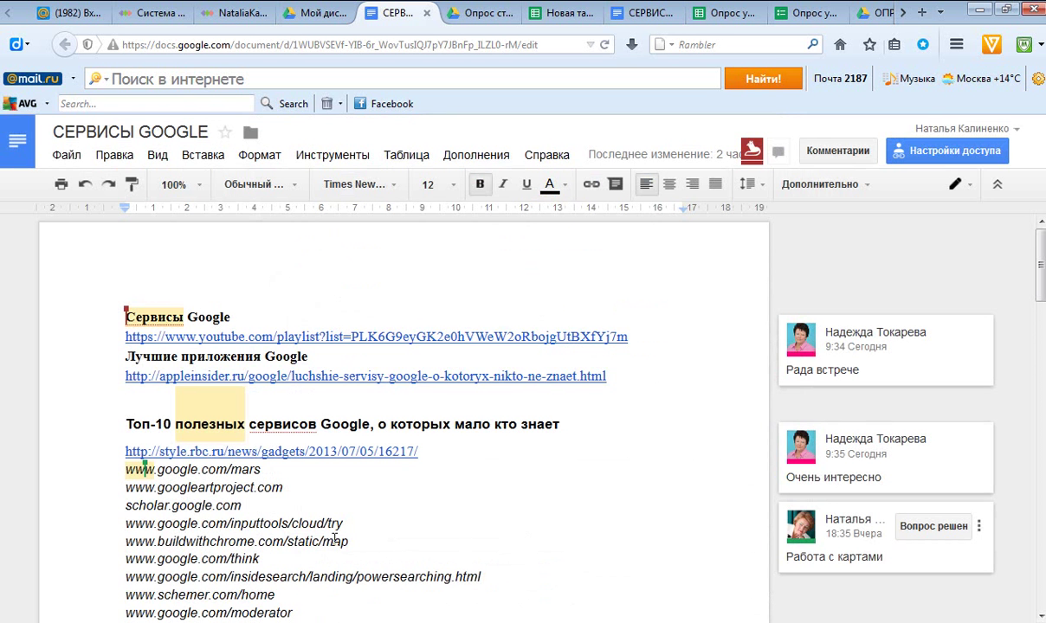
Paste the СЕРВИСЫ GOOGLE sharing link into the webinar chat and send it.
{"action": "left_click", "coordinate": [214, 21]}
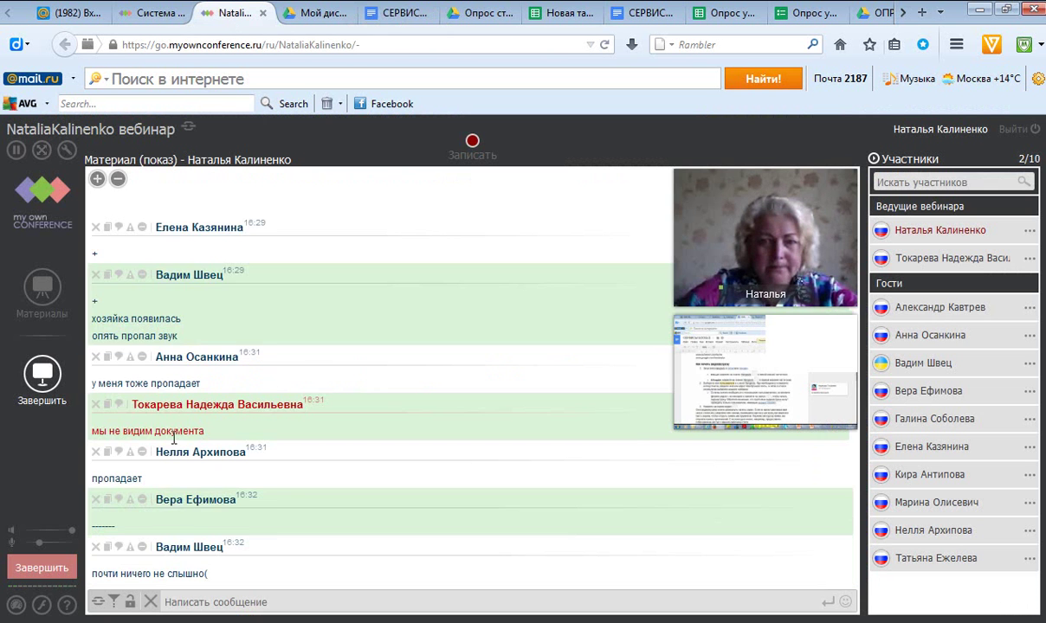
{"action": "left_click", "coordinate": [172, 599]}
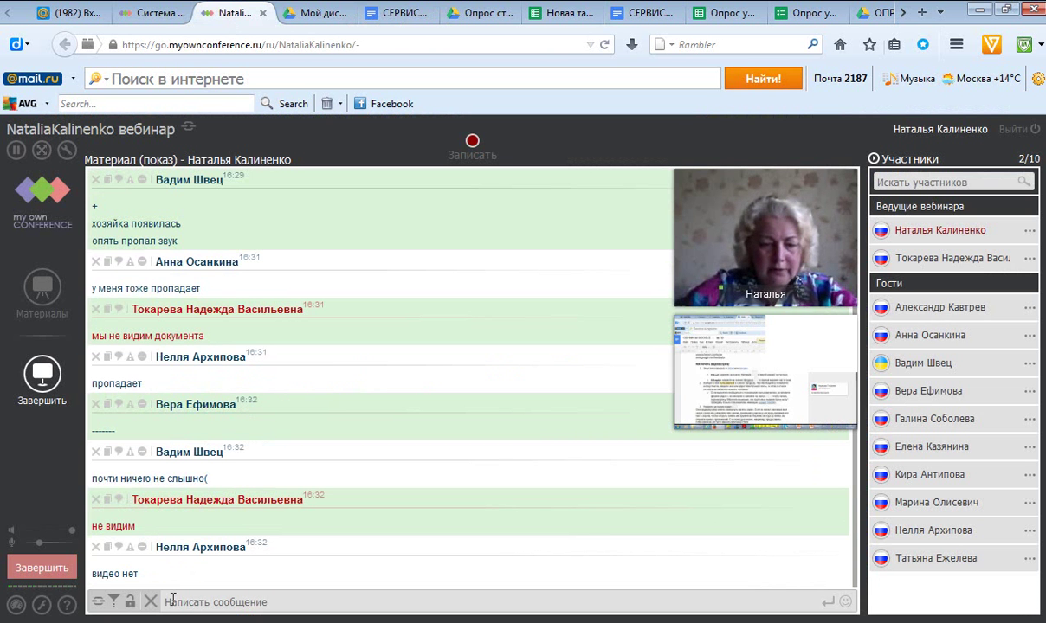
{"action": "key", "text": "Return"}
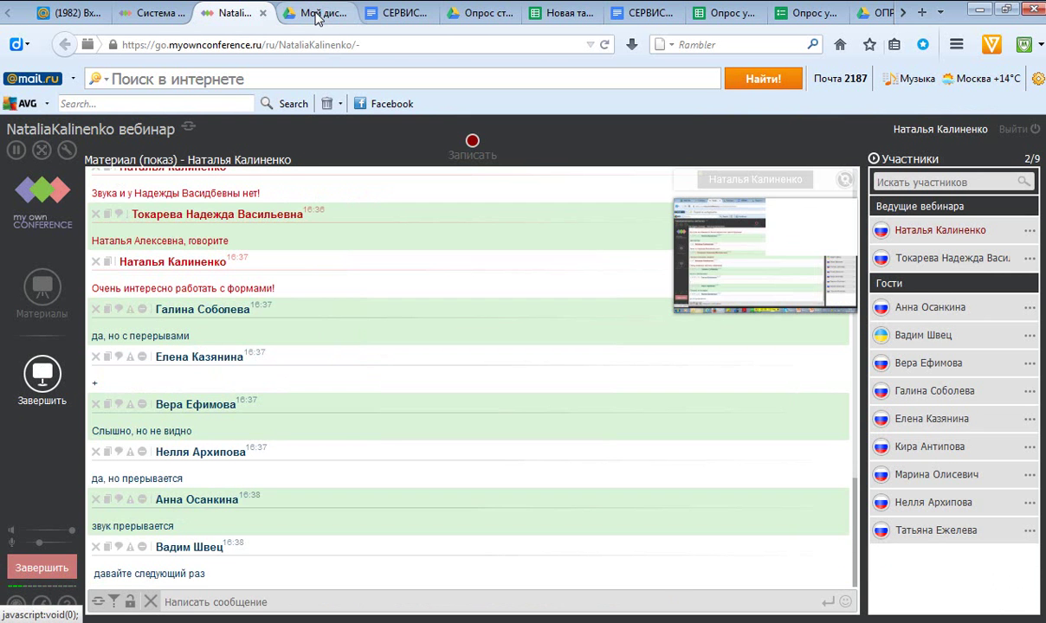
{"action": "left_click", "coordinate": [318, 18]}
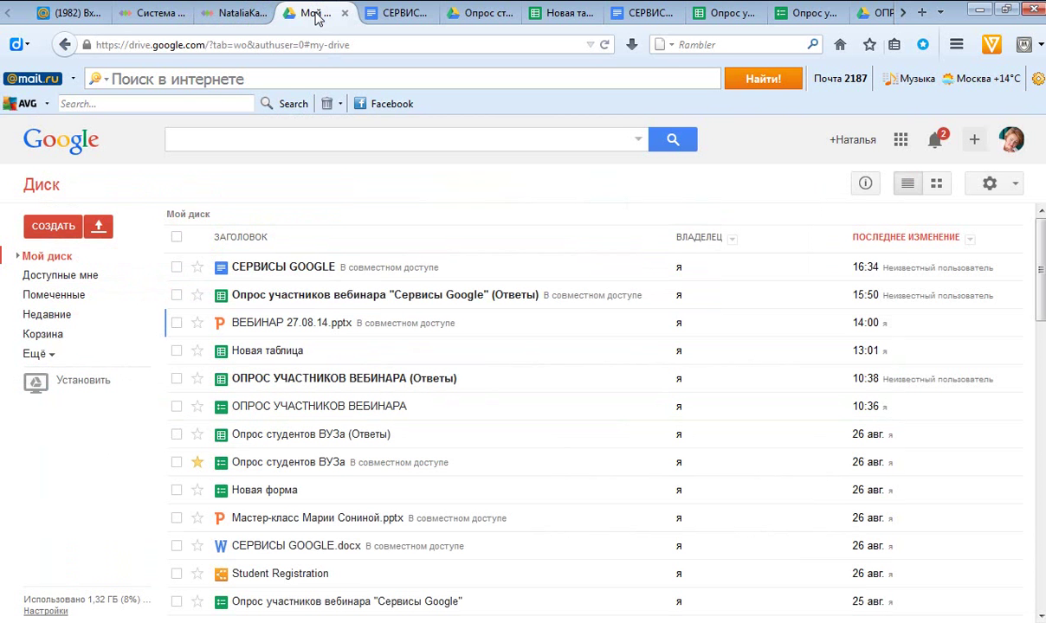
Create a new Google Form from the Мой диск СОЗДАТЬ menu.
{"action": "left_click", "coordinate": [53, 227]}
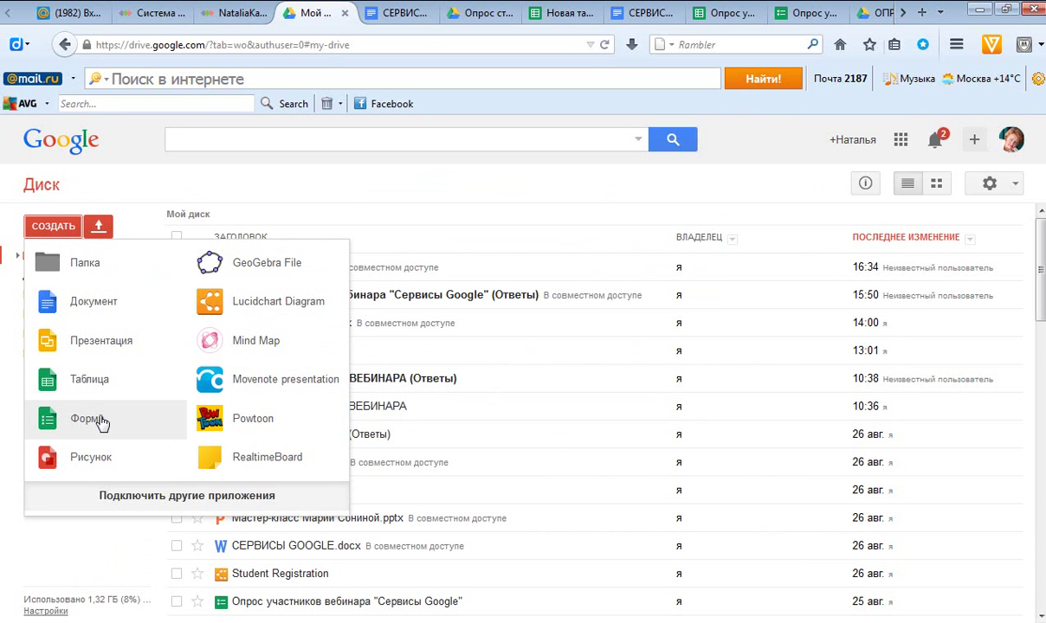
{"action": "left_click", "coordinate": [89, 419]}
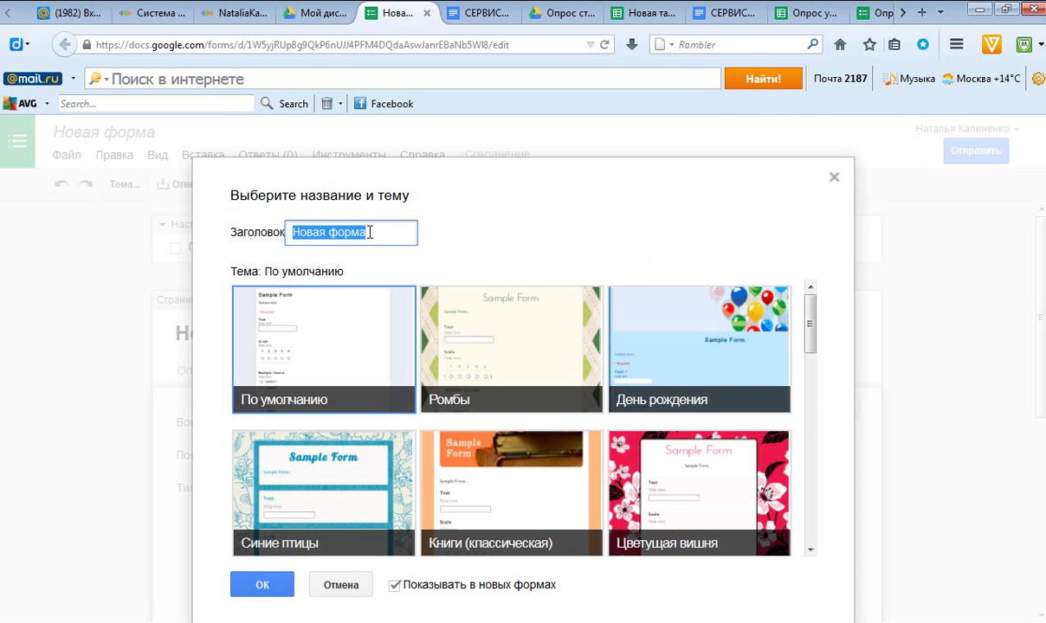
Title the new form 'ОПРОС', apply the Цветущая вишня theme and confirm.
{"action": "type", "text": "О"}
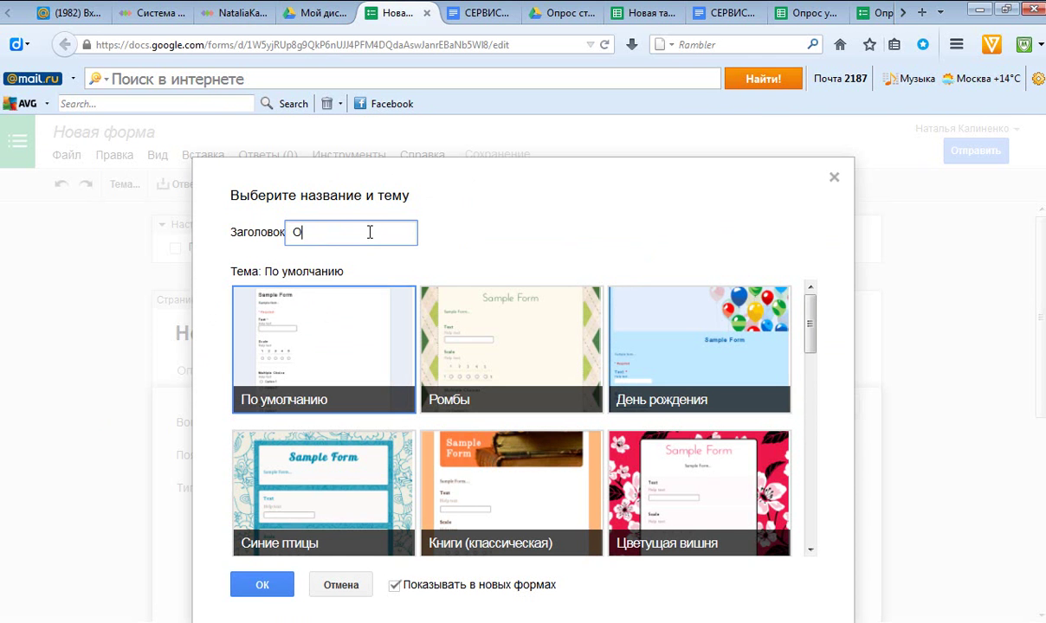
{"action": "type", "text": "ПРОС"}
{"action": "left_click", "coordinate": [626, 480]}
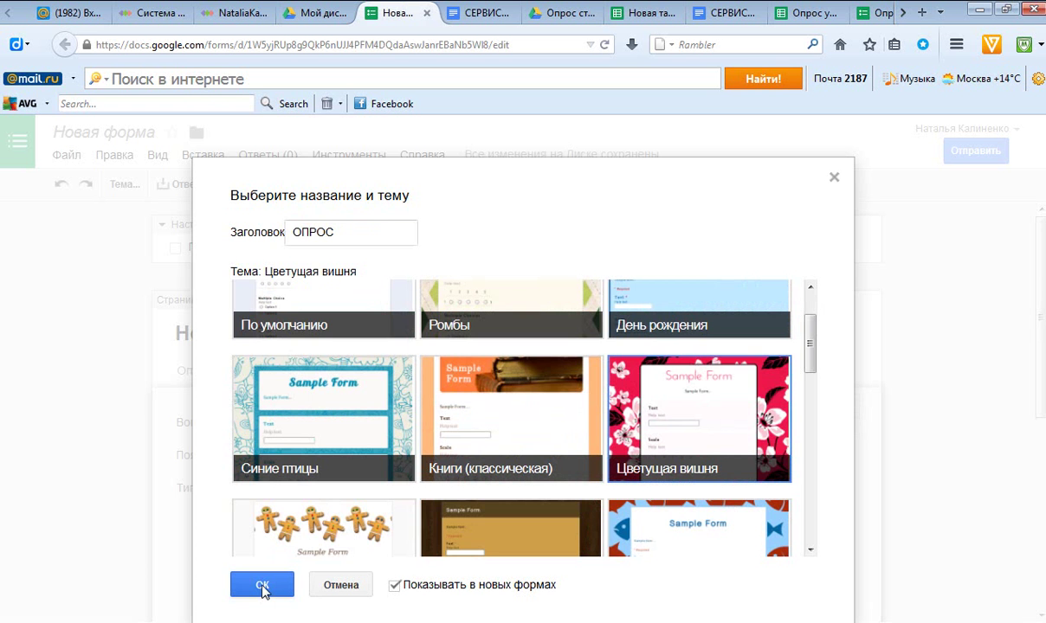
{"action": "left_click", "coordinate": [263, 587]}
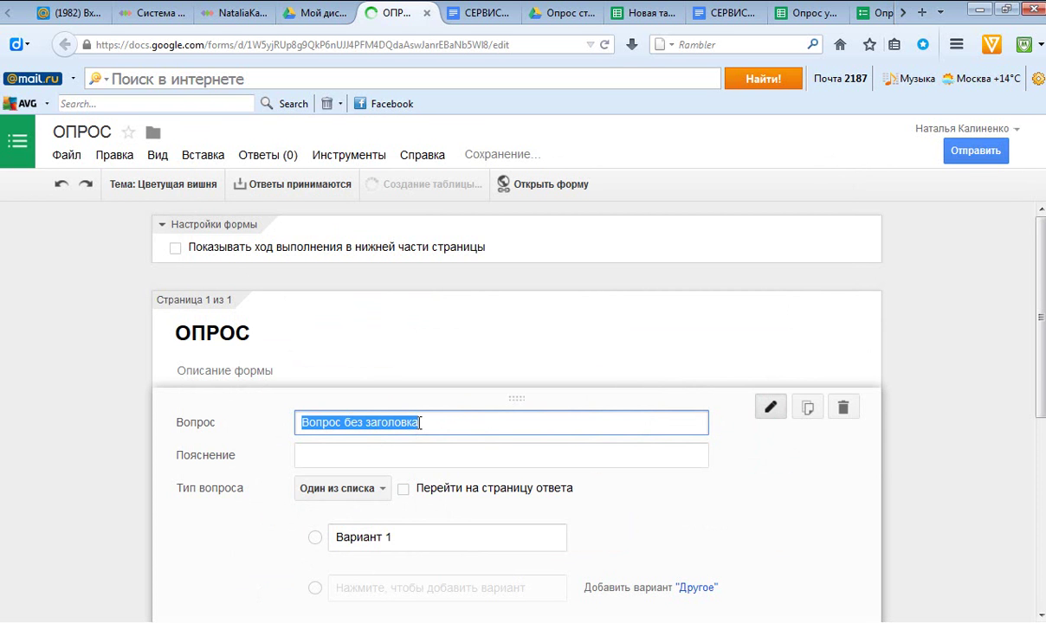
Enter the question 'Какой цвет Ваш любимый?' and set its type to Выпадающий список.
{"action": "type", "text": "К"}
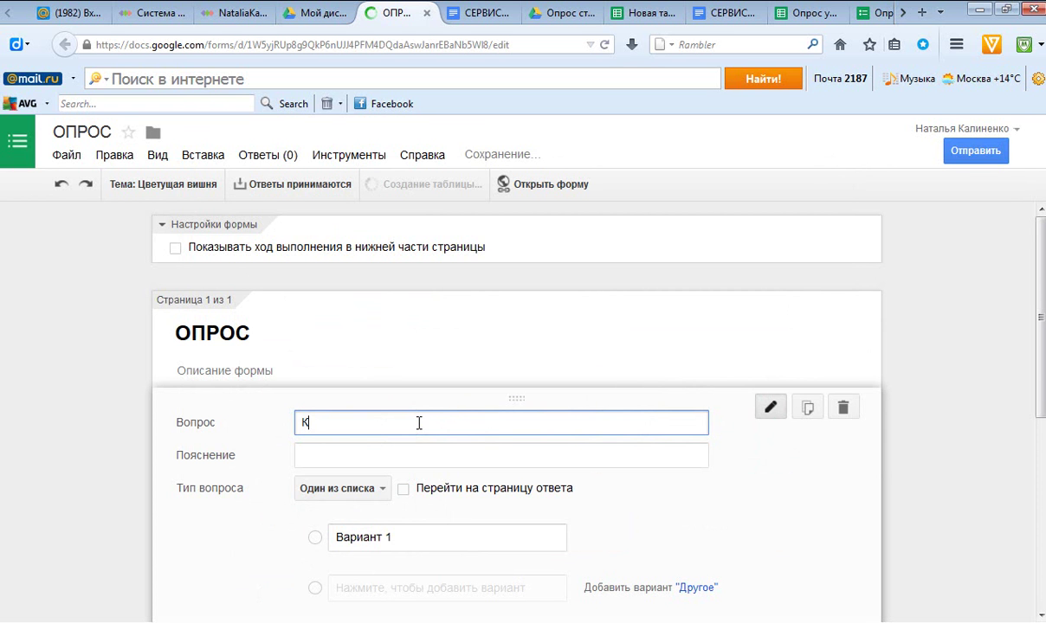
{"action": "type", "text": "ак"}
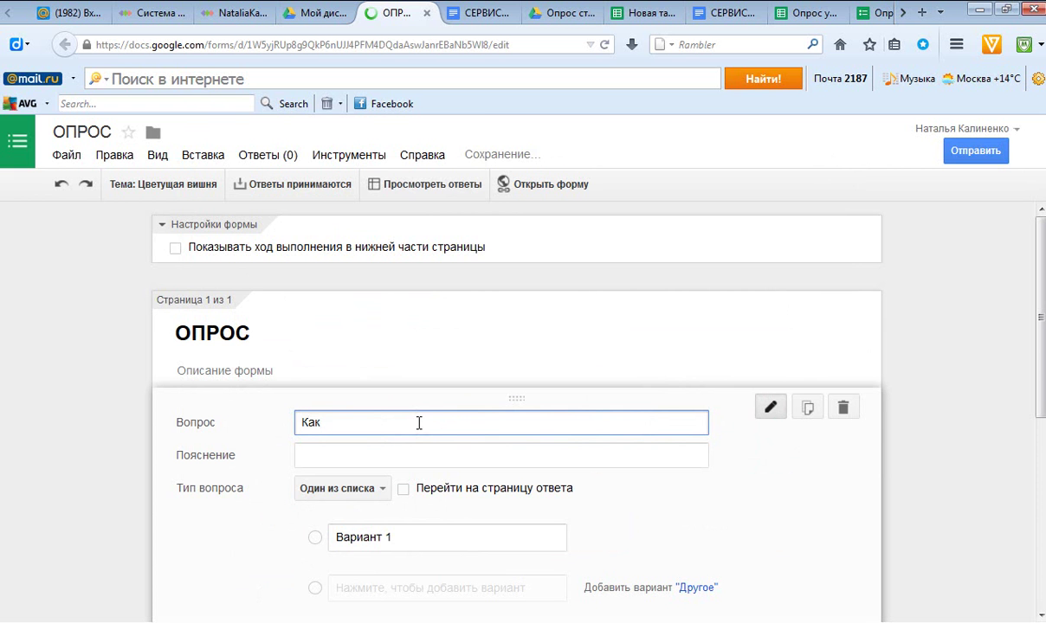
{"action": "type", "text": "ой ц"}
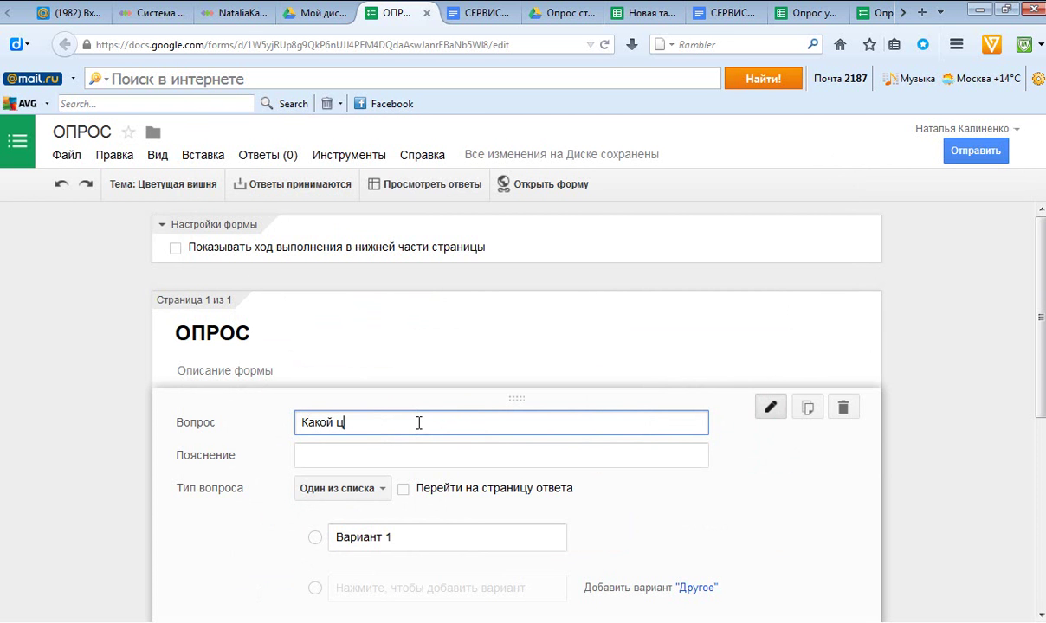
{"action": "type", "text": "вет Ваш любимый?"}
{"action": "left_click", "coordinate": [384, 490]}
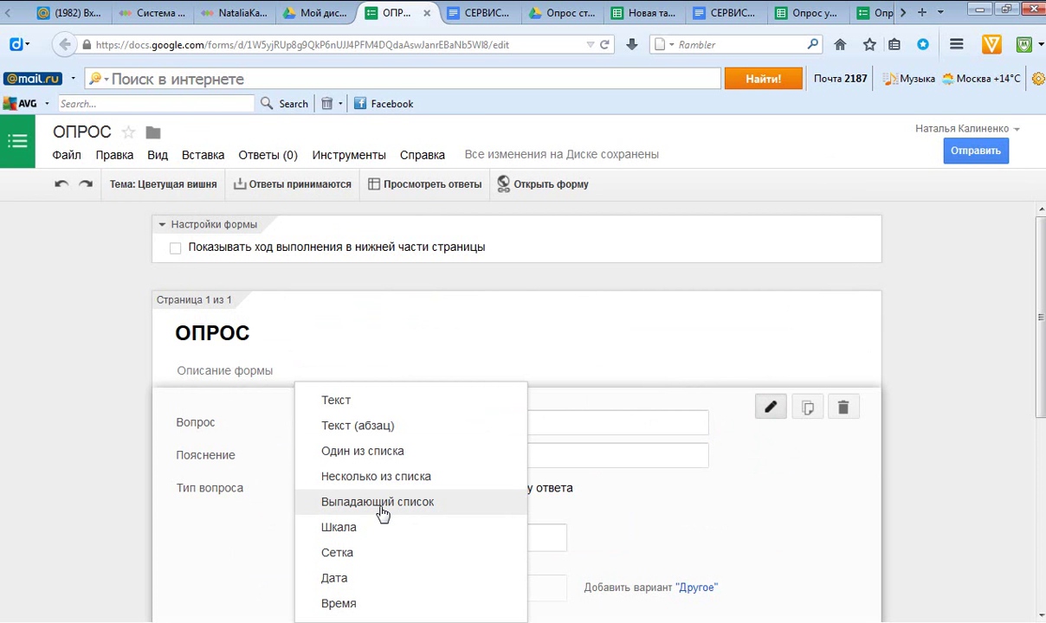
{"action": "left_click", "coordinate": [383, 511]}
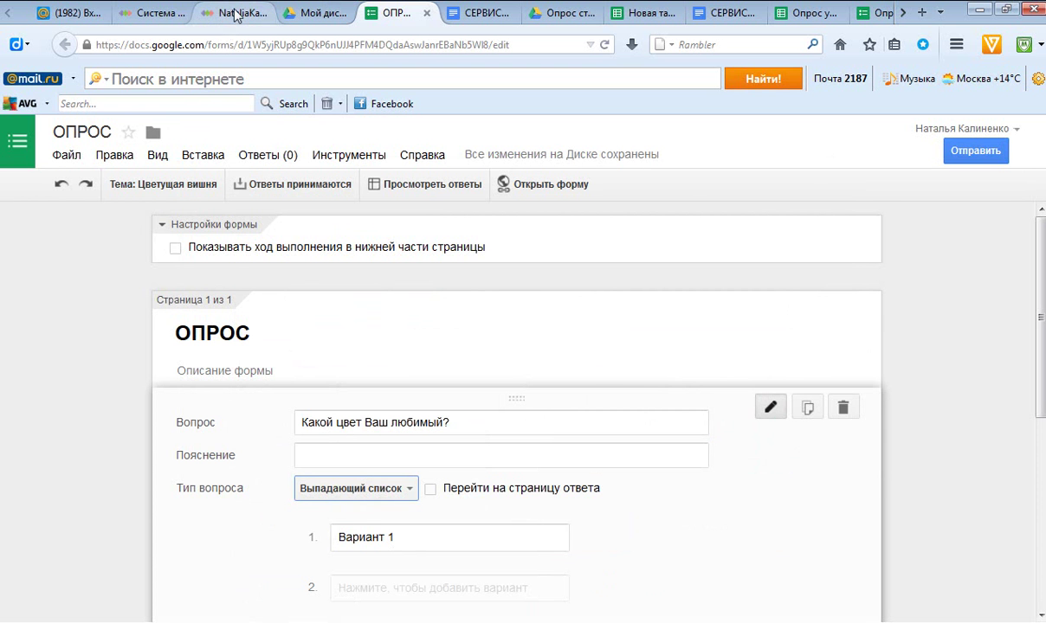
{"action": "left_click", "coordinate": [236, 15]}
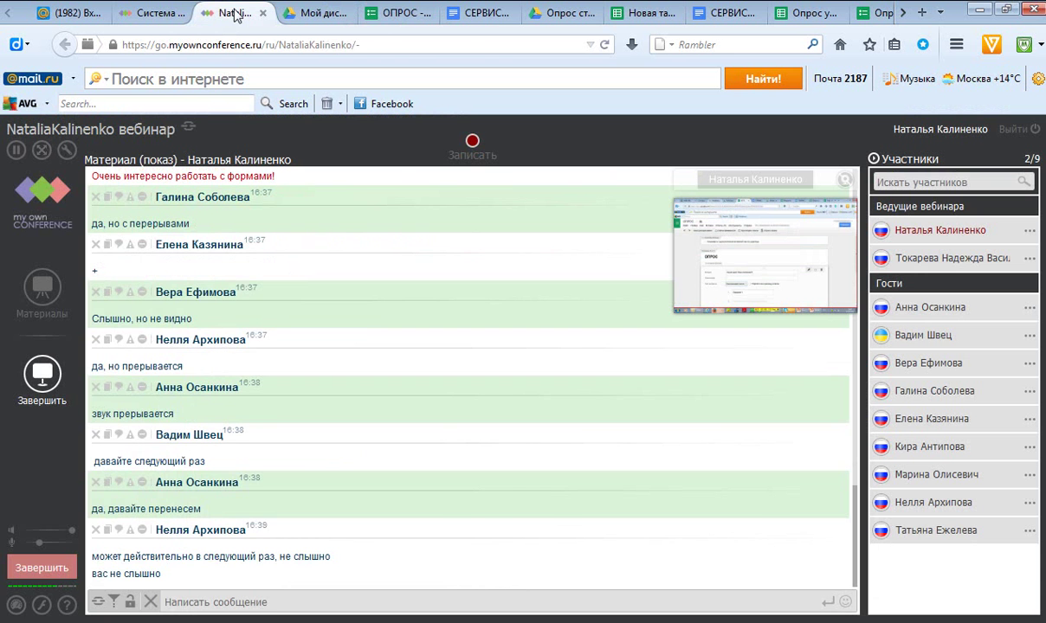
{"action": "left_click", "coordinate": [400, 16]}
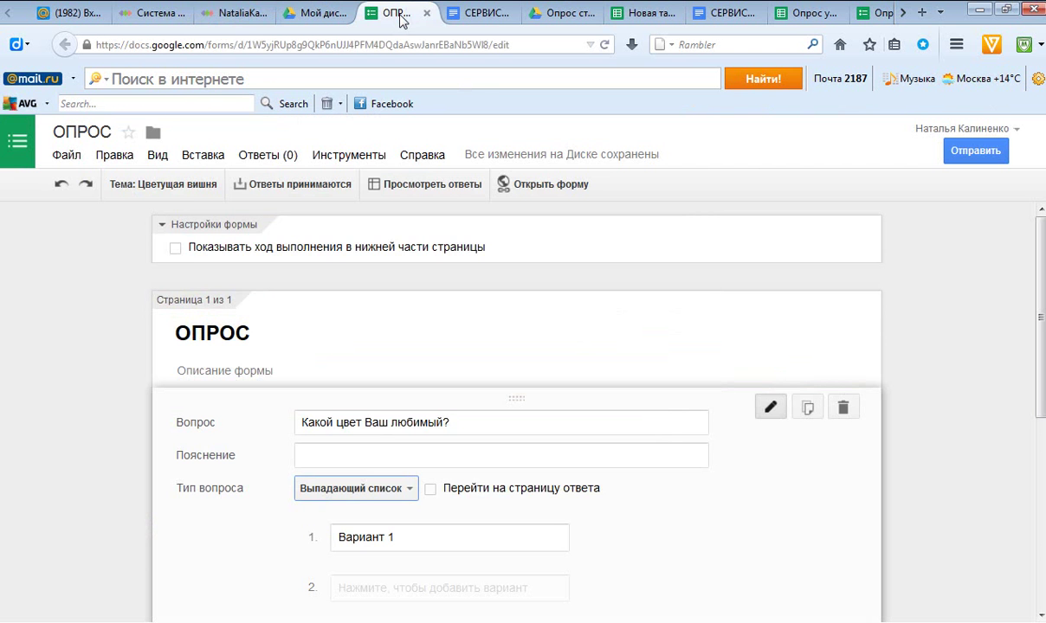
View the live Опрос студентов ВУЗа form, then return to editing it.
{"action": "left_click", "coordinate": [571, 16]}
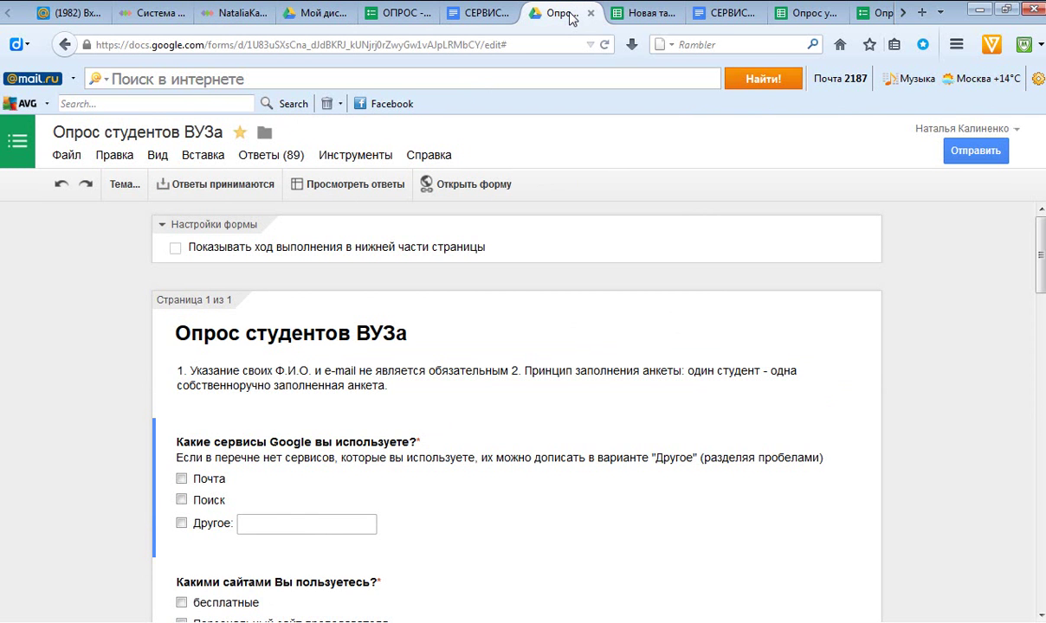
{"action": "left_click", "coordinate": [464, 195]}
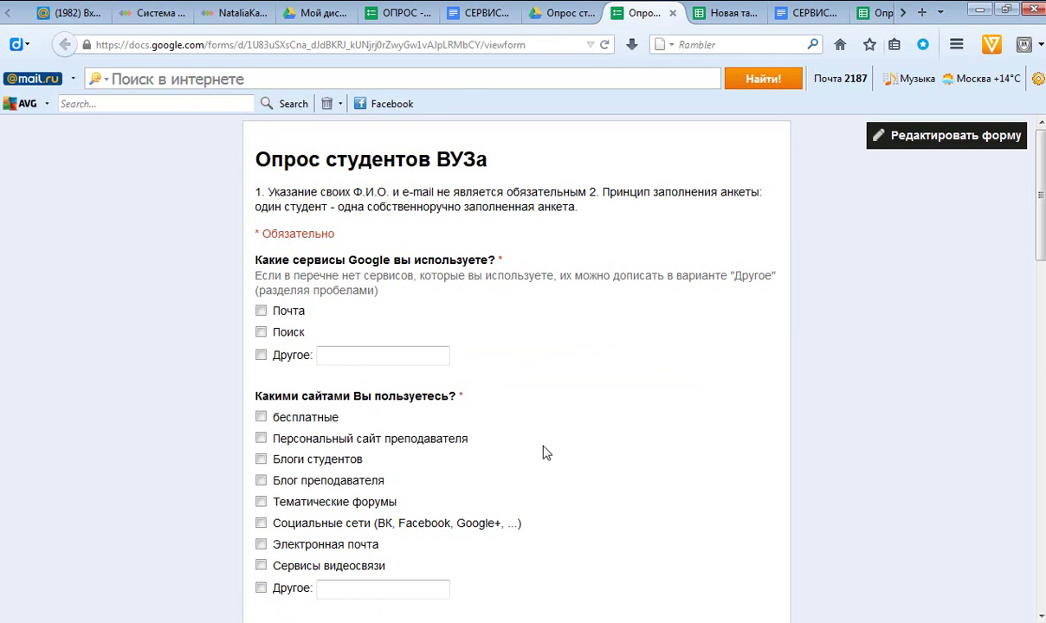
{"action": "left_click", "coordinate": [927, 138]}
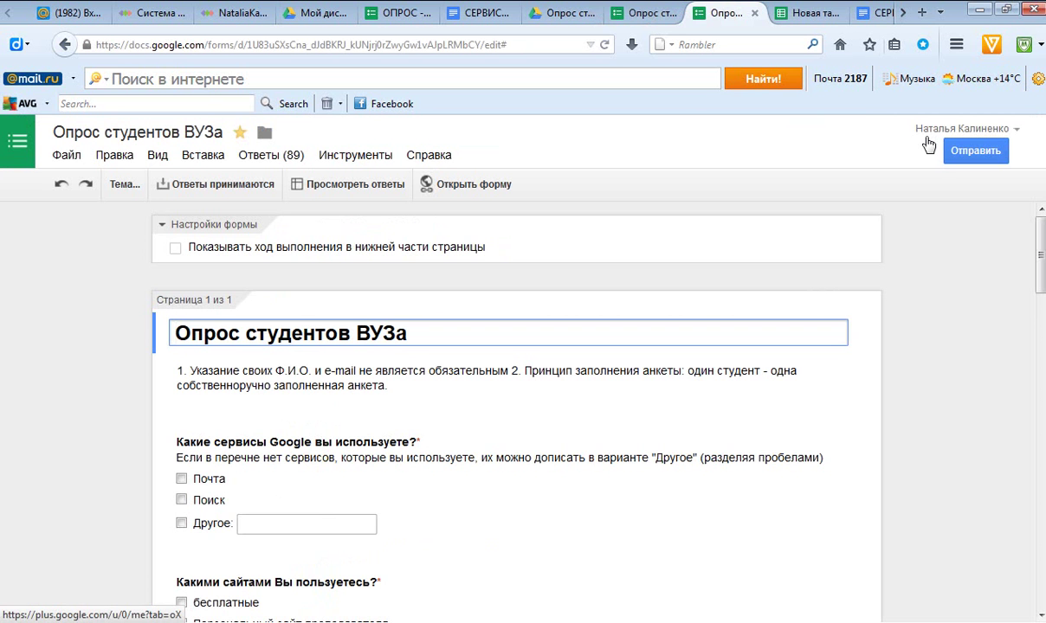
{"action": "left_click", "coordinate": [996, 132]}
{"action": "left_click", "coordinate": [882, 171]}
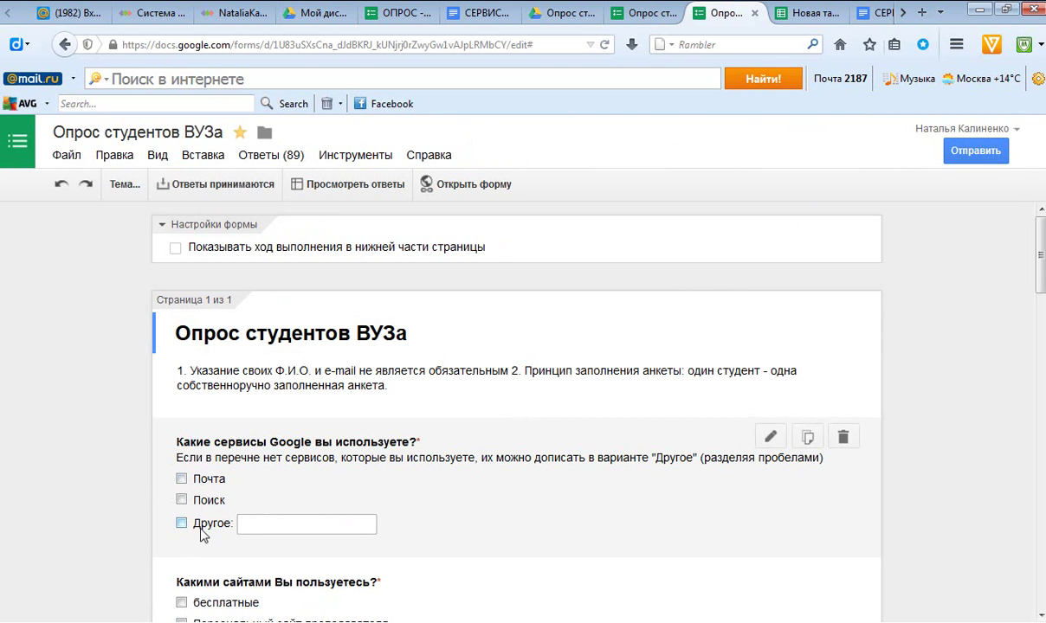
{"action": "left_click", "coordinate": [424, 458]}
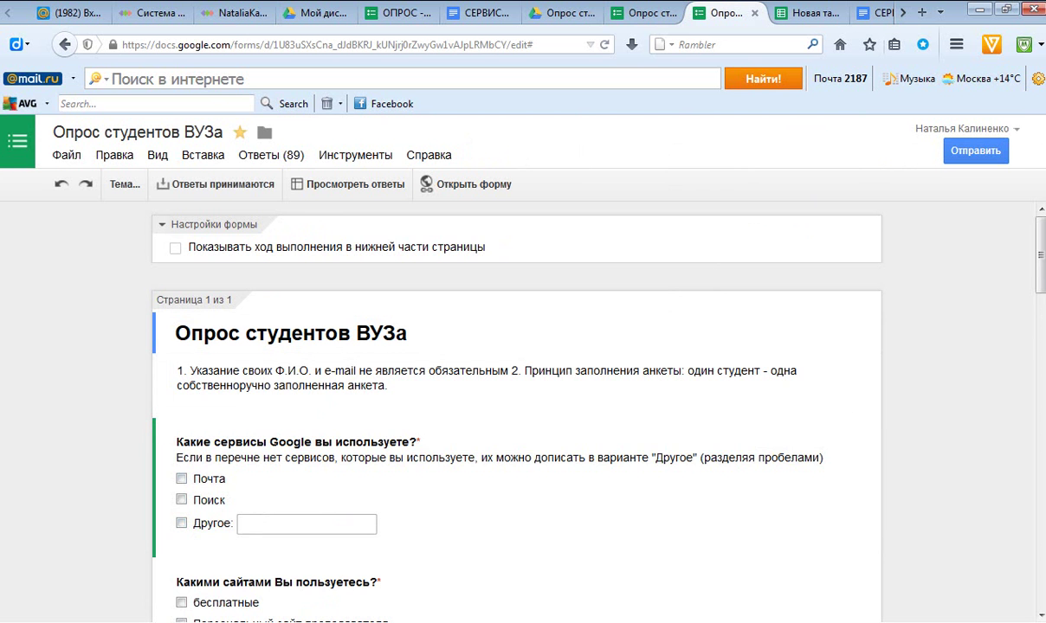
{"action": "scroll", "coordinate": [1042, 316], "scroll_direction": "down", "scroll_amount": 5}
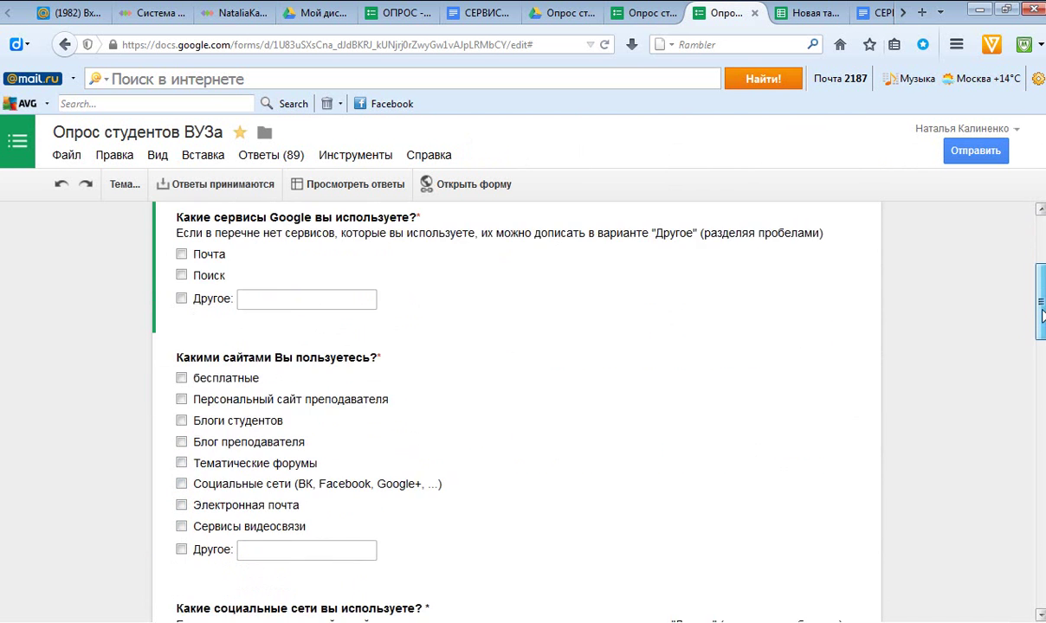
{"action": "scroll", "coordinate": [1043, 316], "scroll_direction": "down", "scroll_amount": 3}
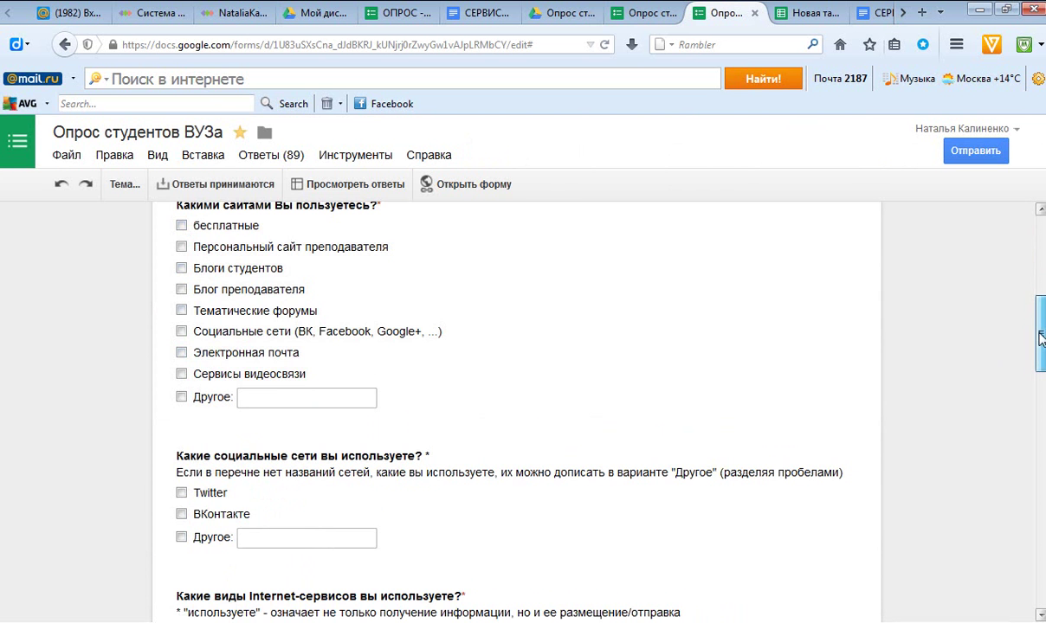
{"action": "left_click_drag", "start_coordinate": [1042, 334], "coordinate": [1042, 418]}
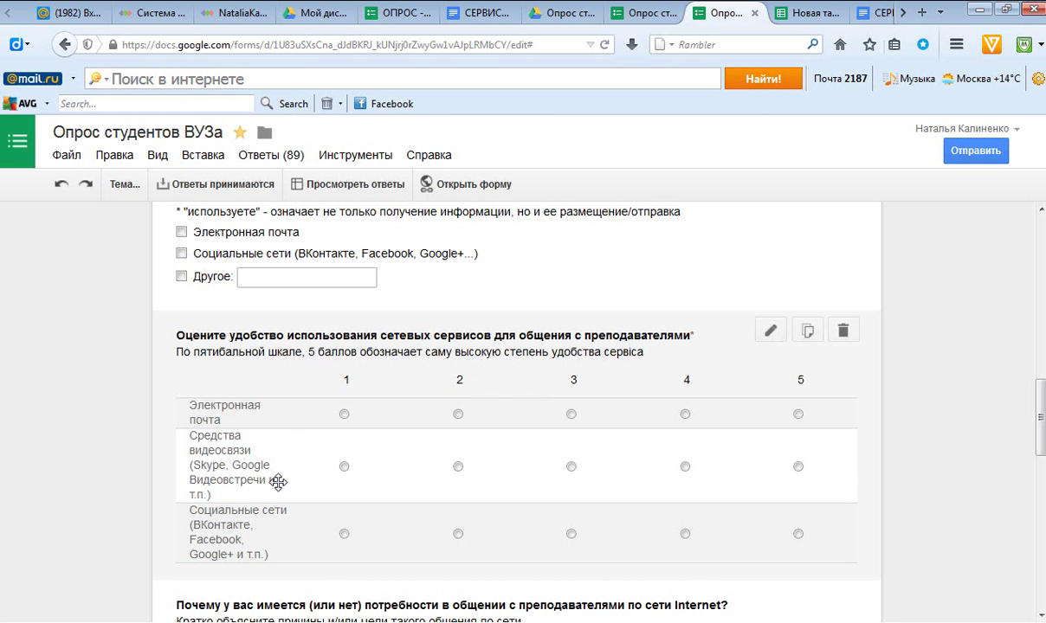
Close the MyOwnConference webinar page with Ctrl+W, returning to Google Drive.
{"action": "left_click", "coordinate": [234, 14]}
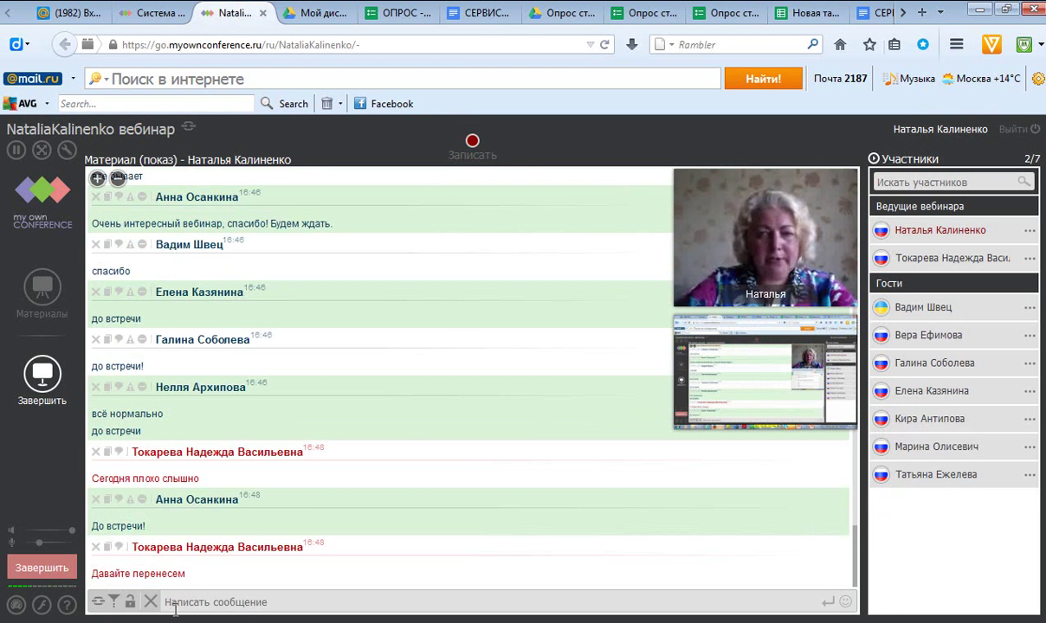
{"action": "key", "text": "ctrl+w"}
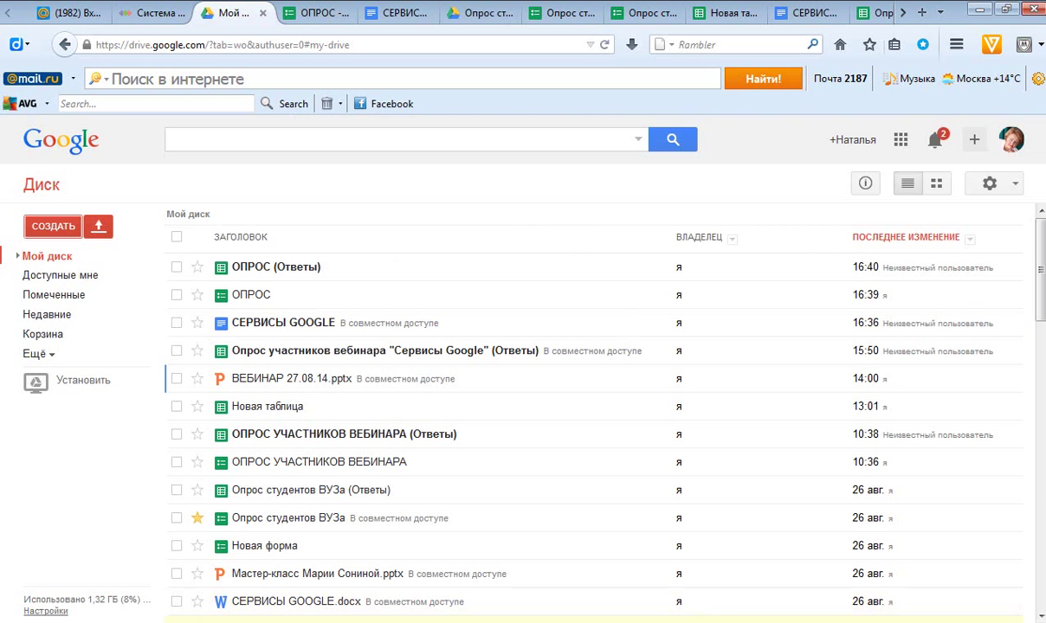